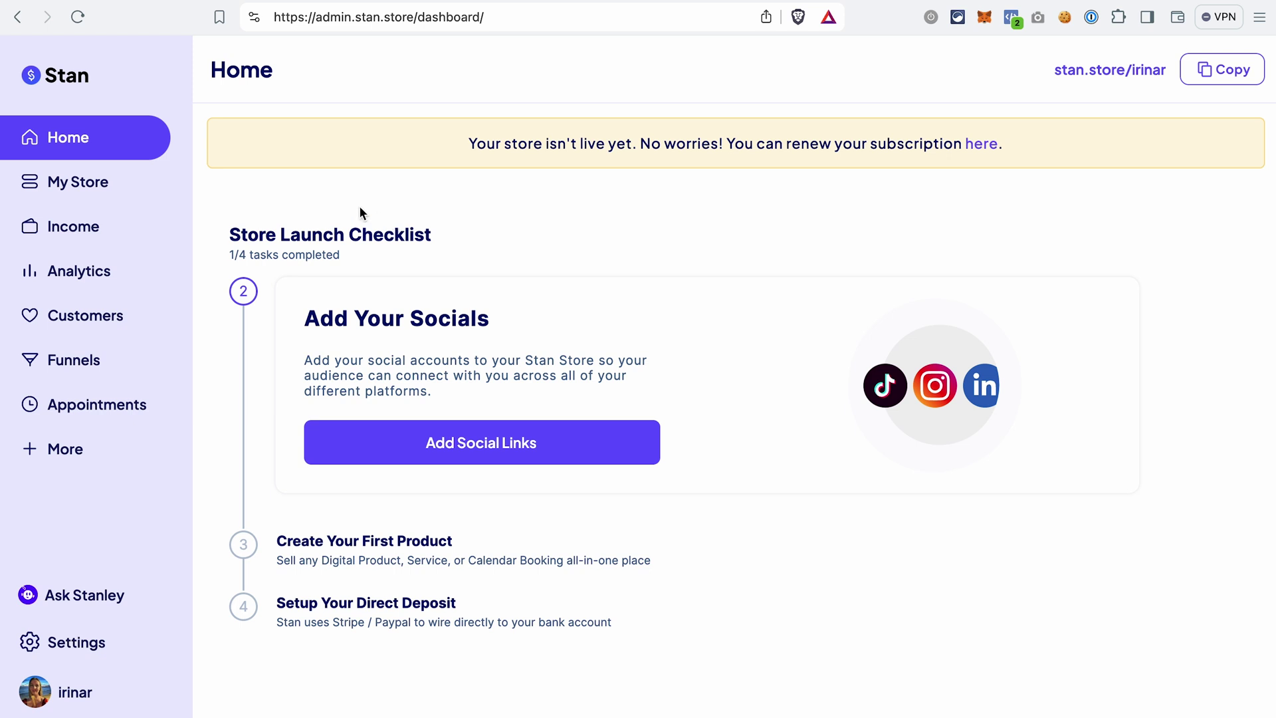
# Step: Start a new Collect Emails / Applications product in My Store
pyautogui.click(96, 184)
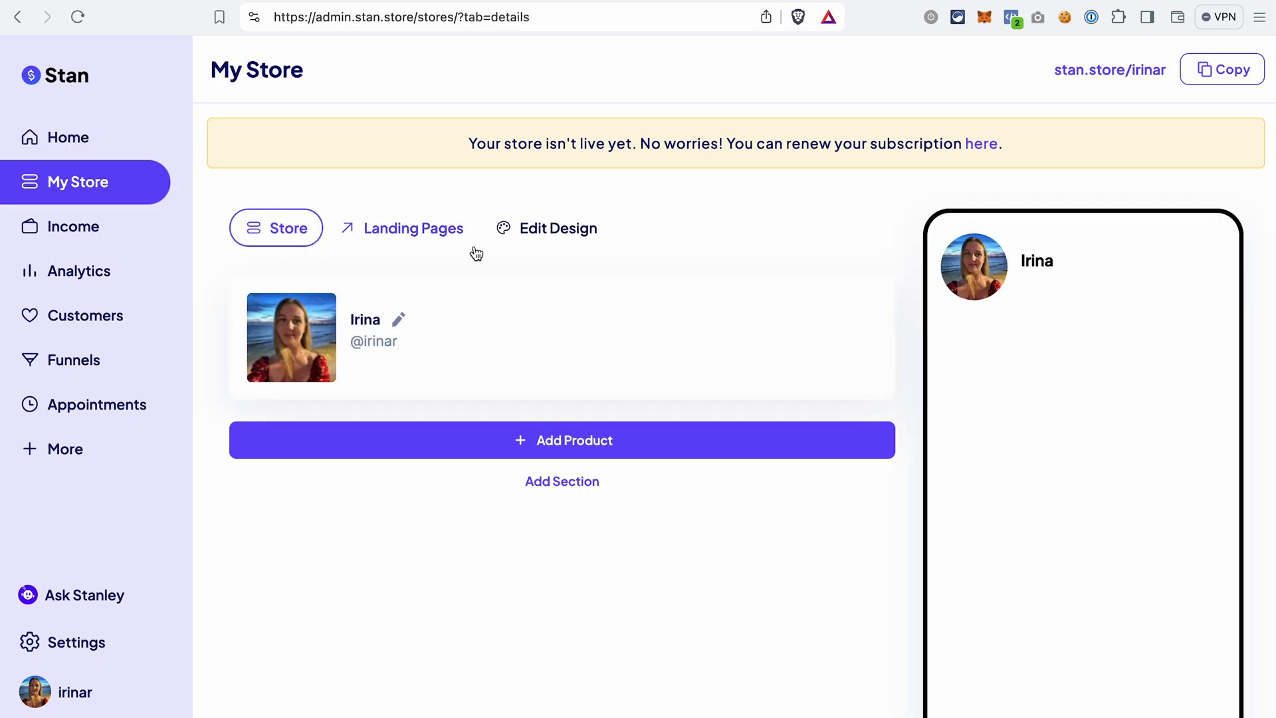
pyautogui.click(632, 440)
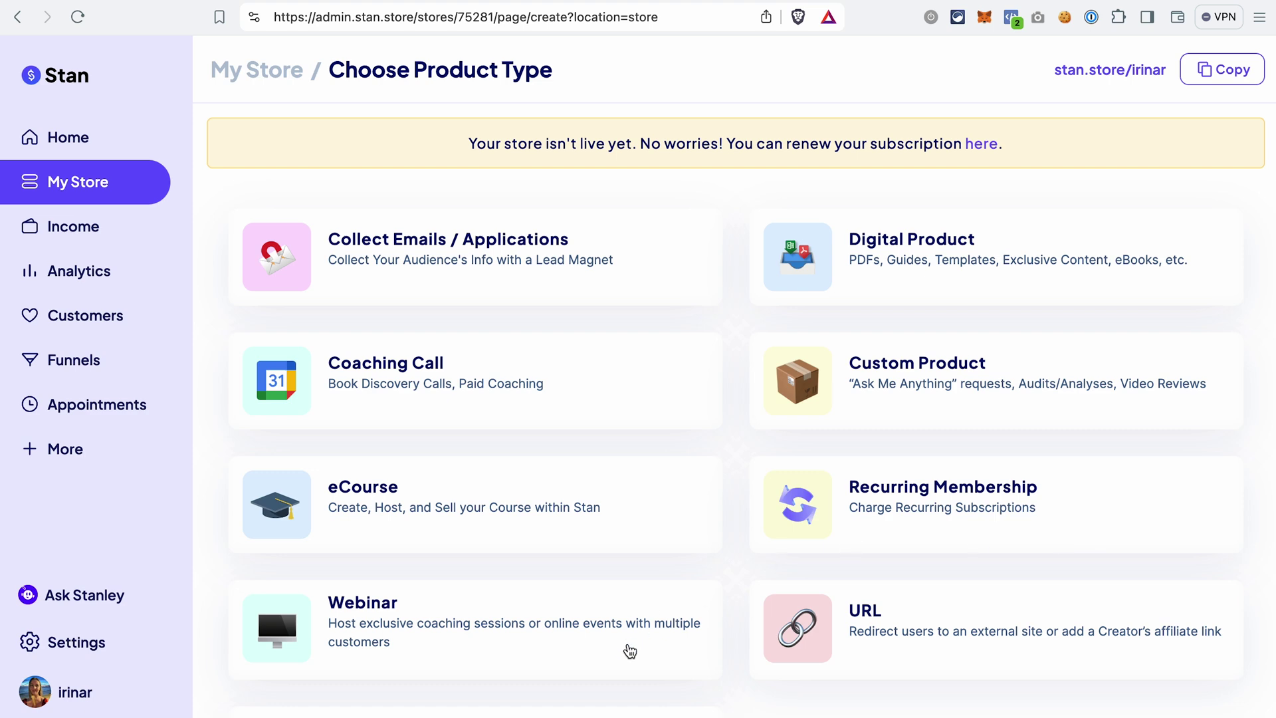
pyautogui.scroll(-3, 629, 648)
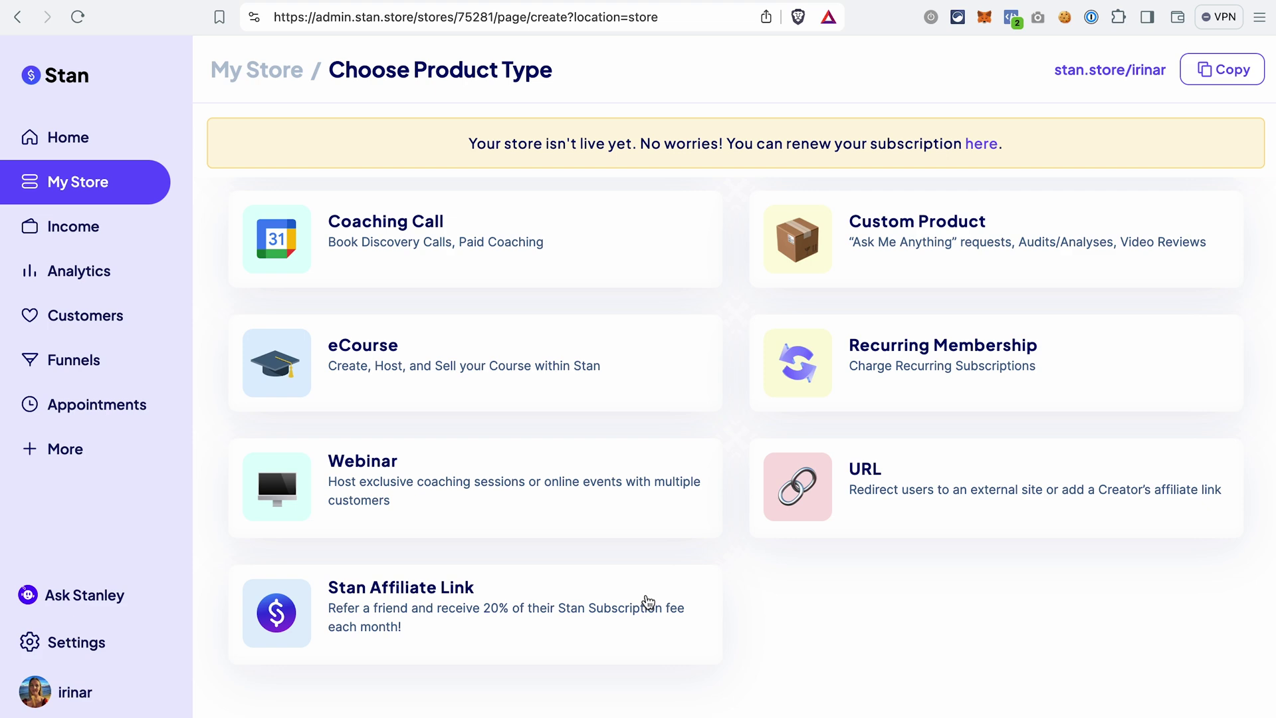
pyautogui.scroll(2, 649, 362)
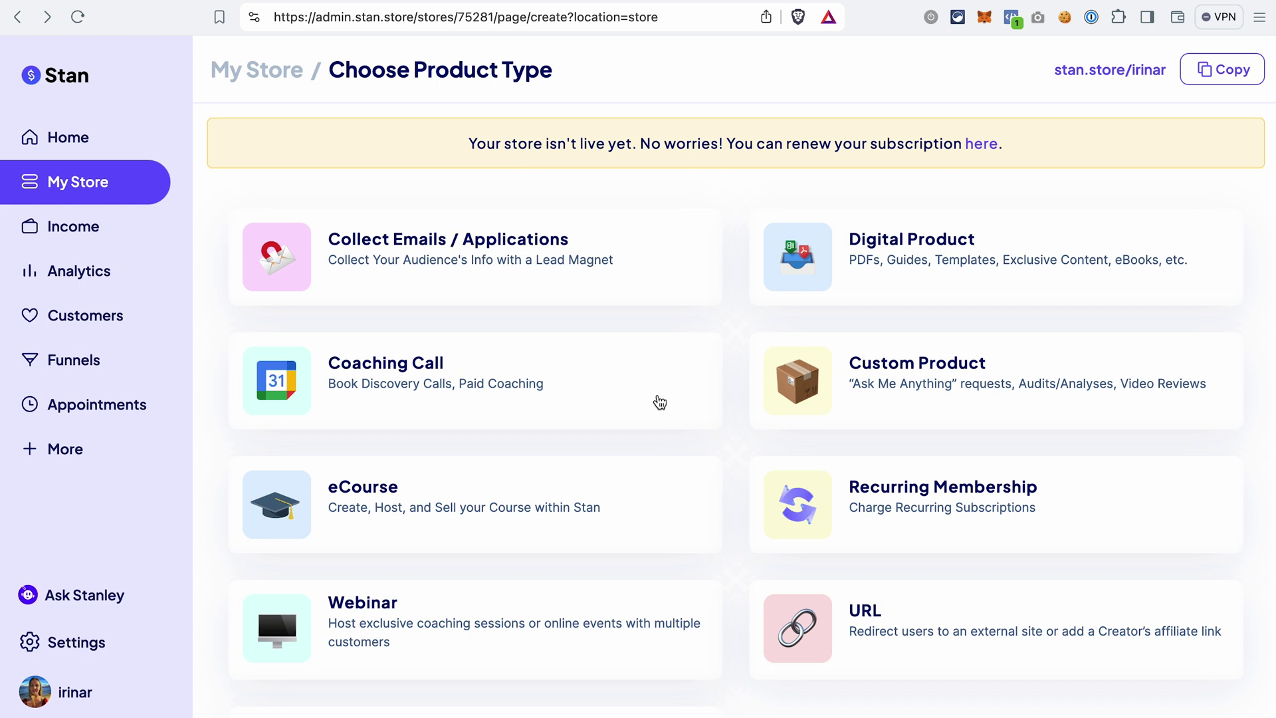
pyautogui.click(436, 271)
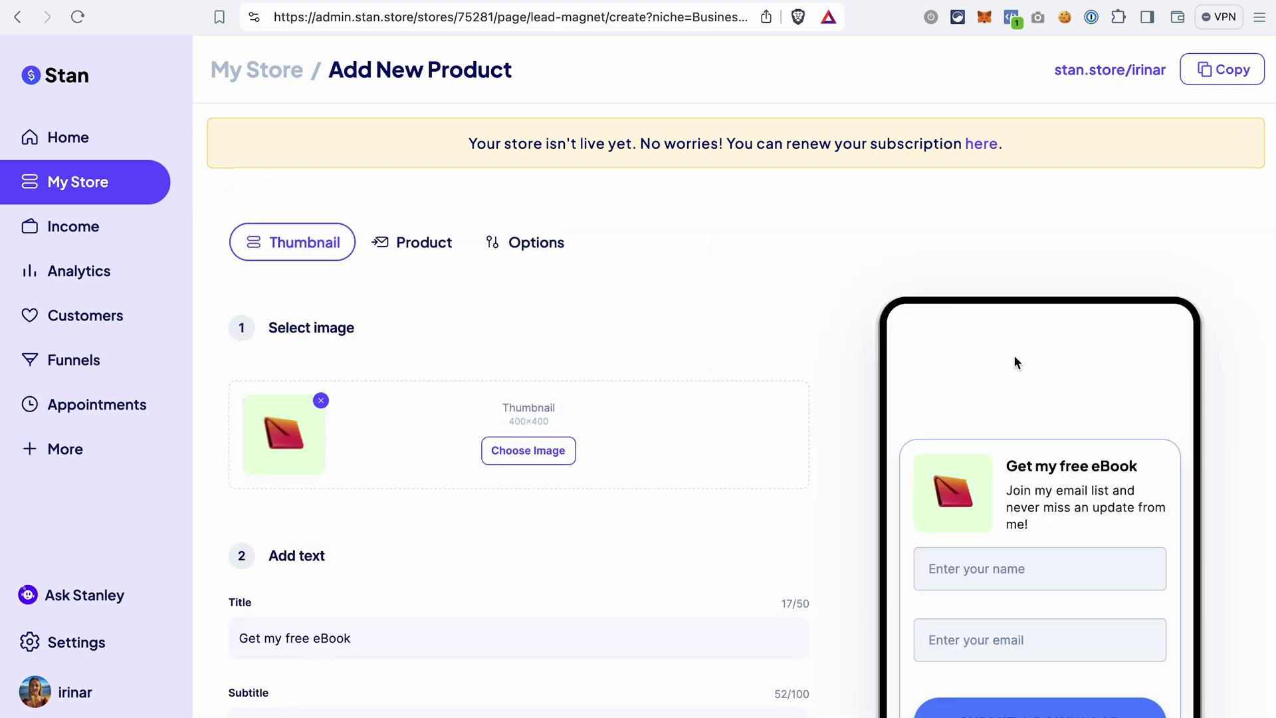
# Step: Replace the lead magnet's thumbnail with a laptop photo found by searching "laptop", keeping the default crop
pyautogui.scroll(-2, 1031, 643)
pyautogui.scroll(1, 1031, 643)
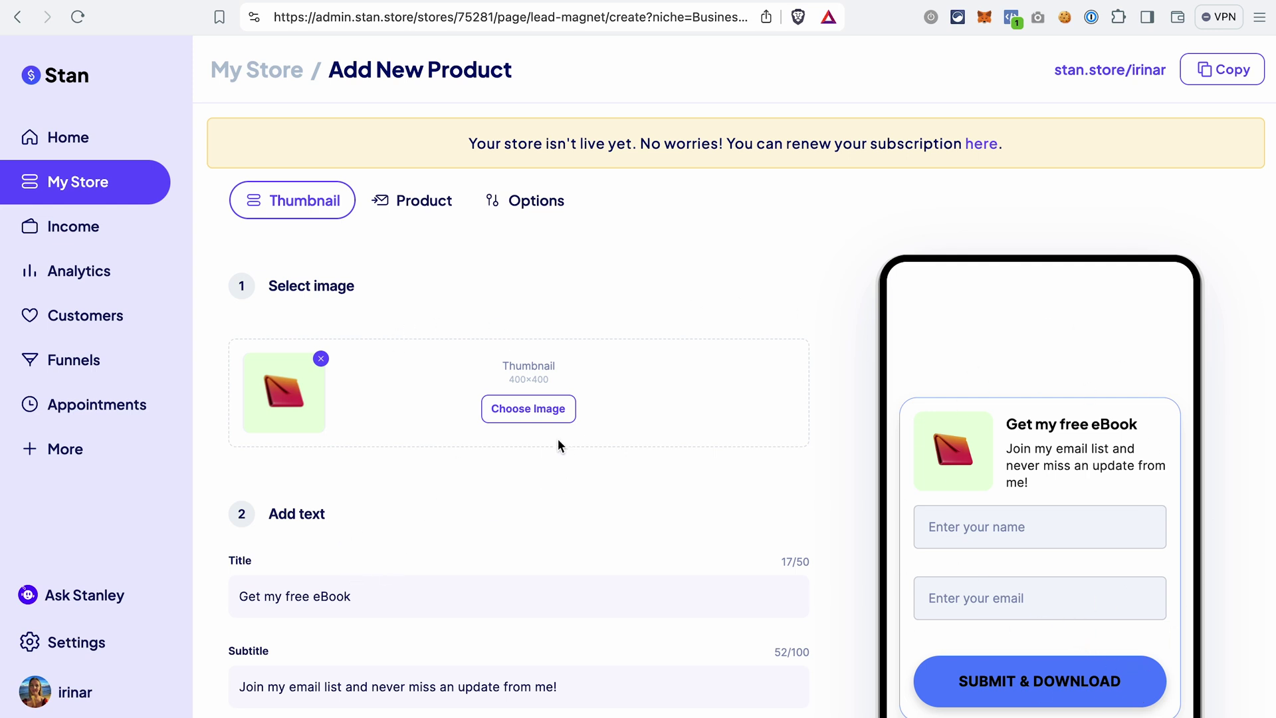
pyautogui.click(525, 420)
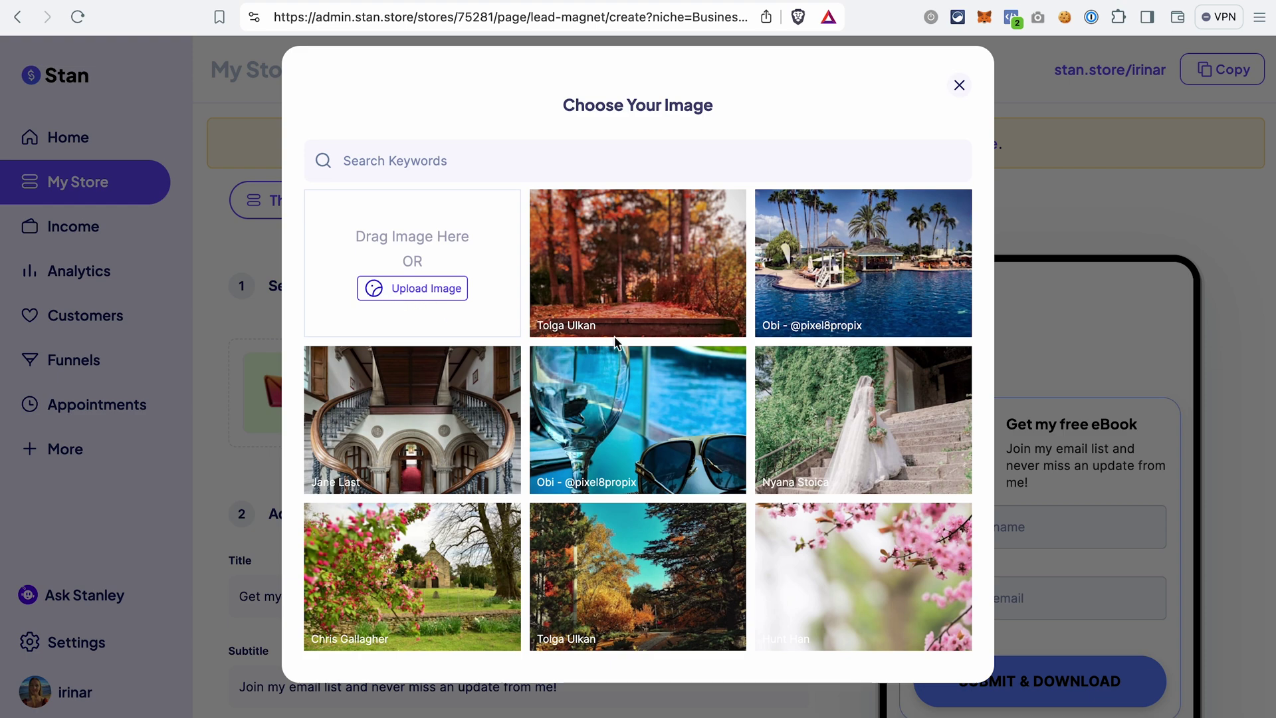
pyautogui.click(521, 159)
pyautogui.write('laptop')
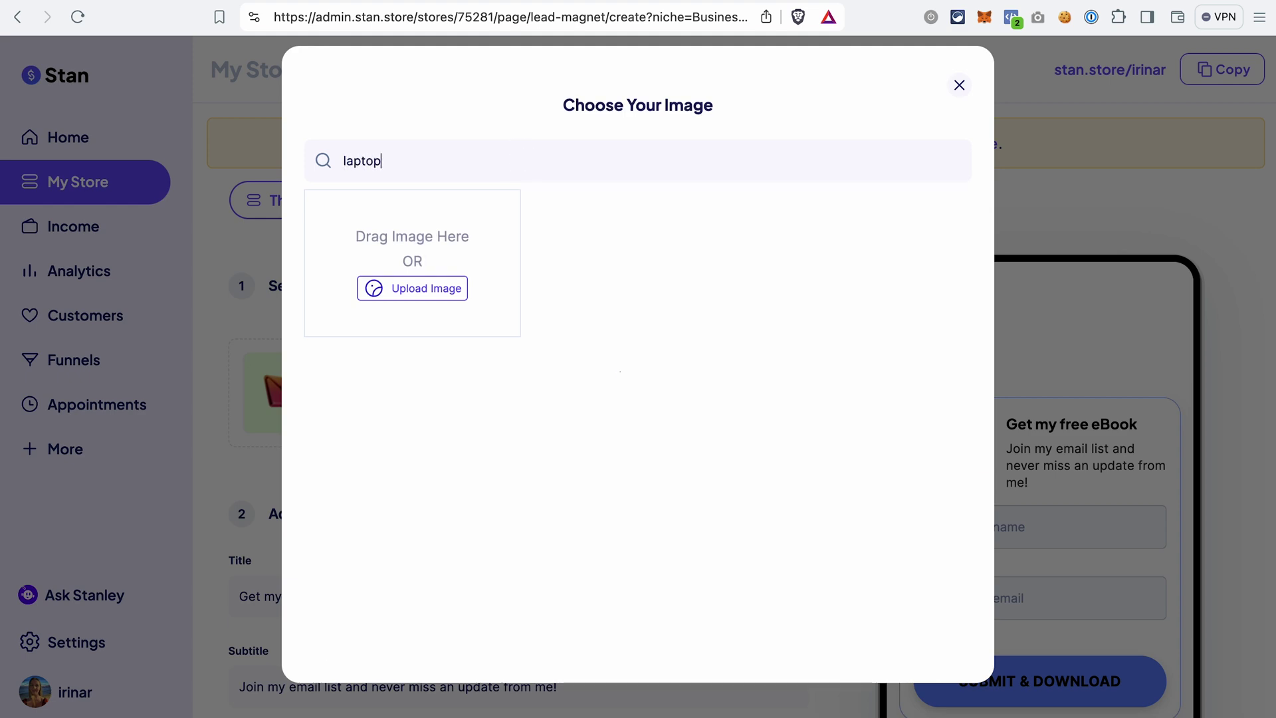
pyautogui.click(413, 423)
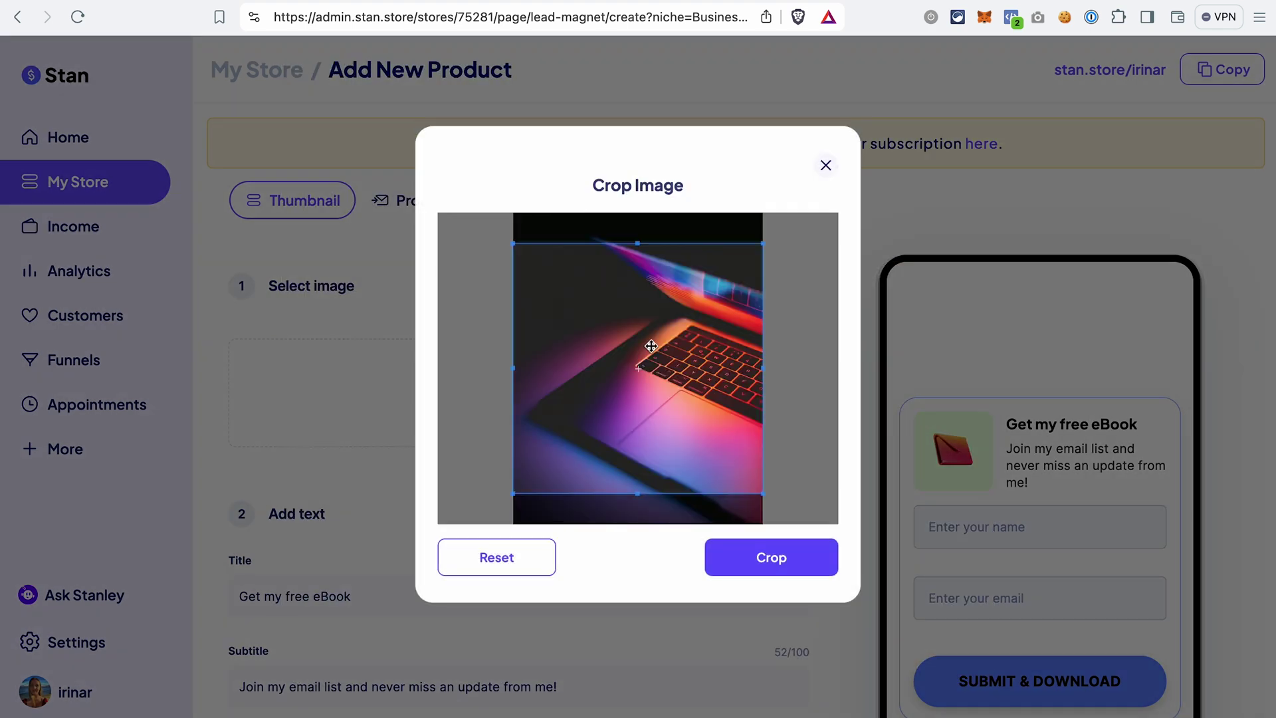
pyautogui.click(811, 570)
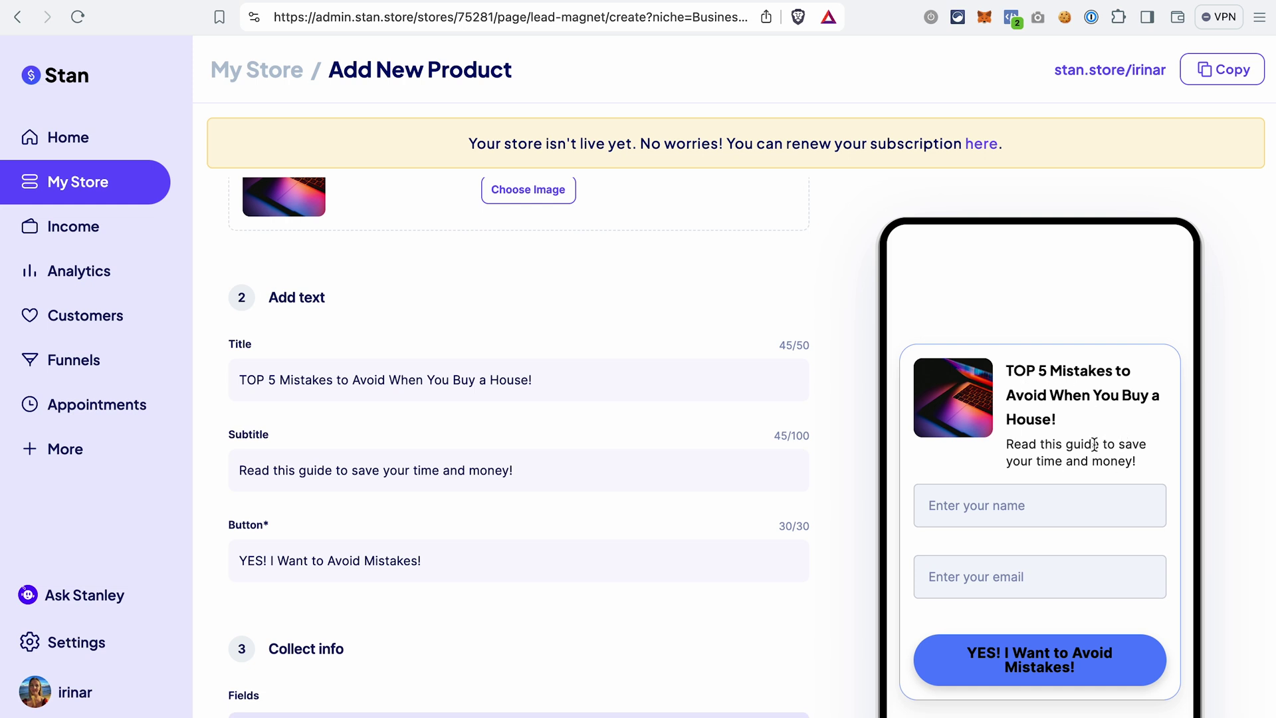
# Step: Try showing the Phone Number field in the lead magnet's form and check which custom field types can be added
pyautogui.scroll(-5, 476, 377)
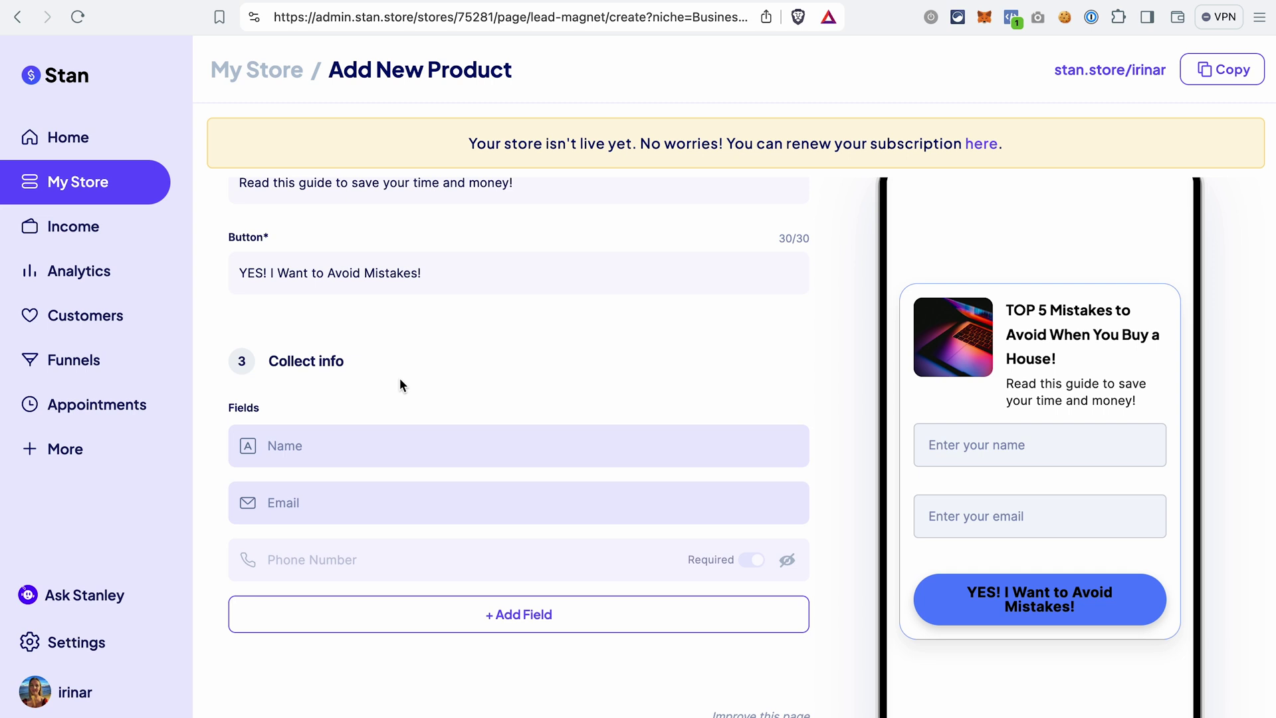
pyautogui.scroll(-1, 400, 384)
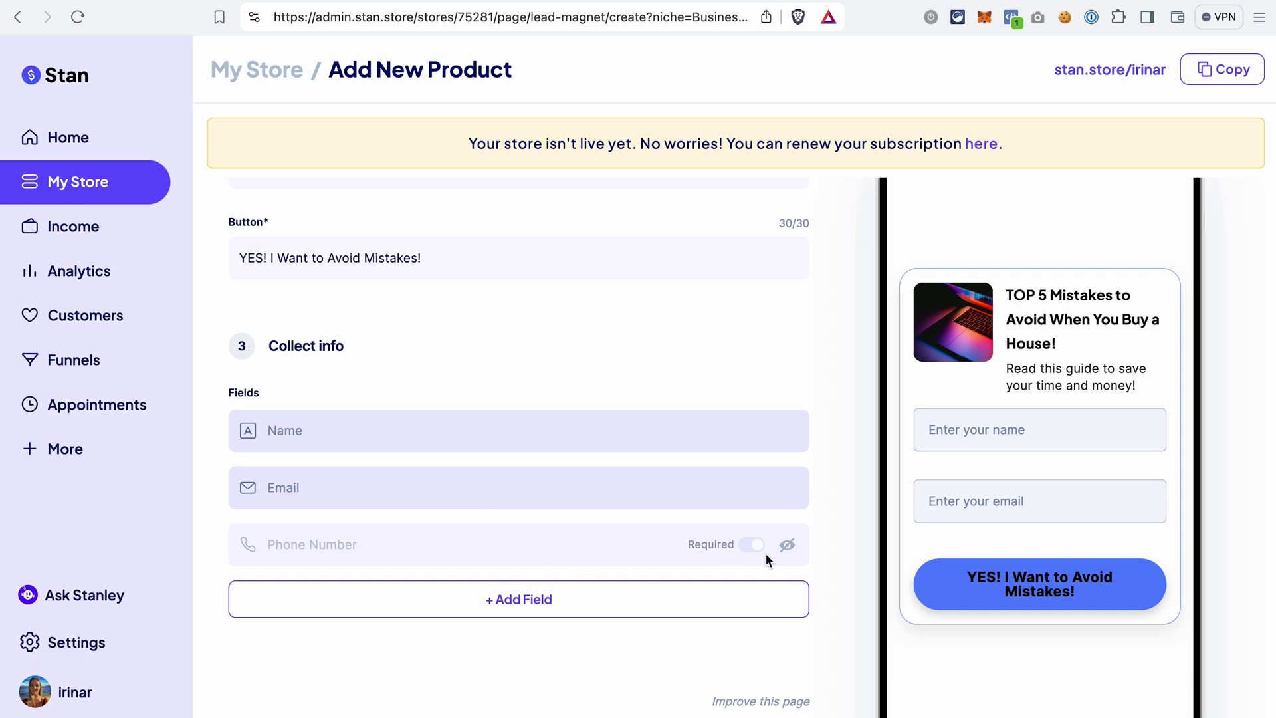
pyautogui.click(787, 545)
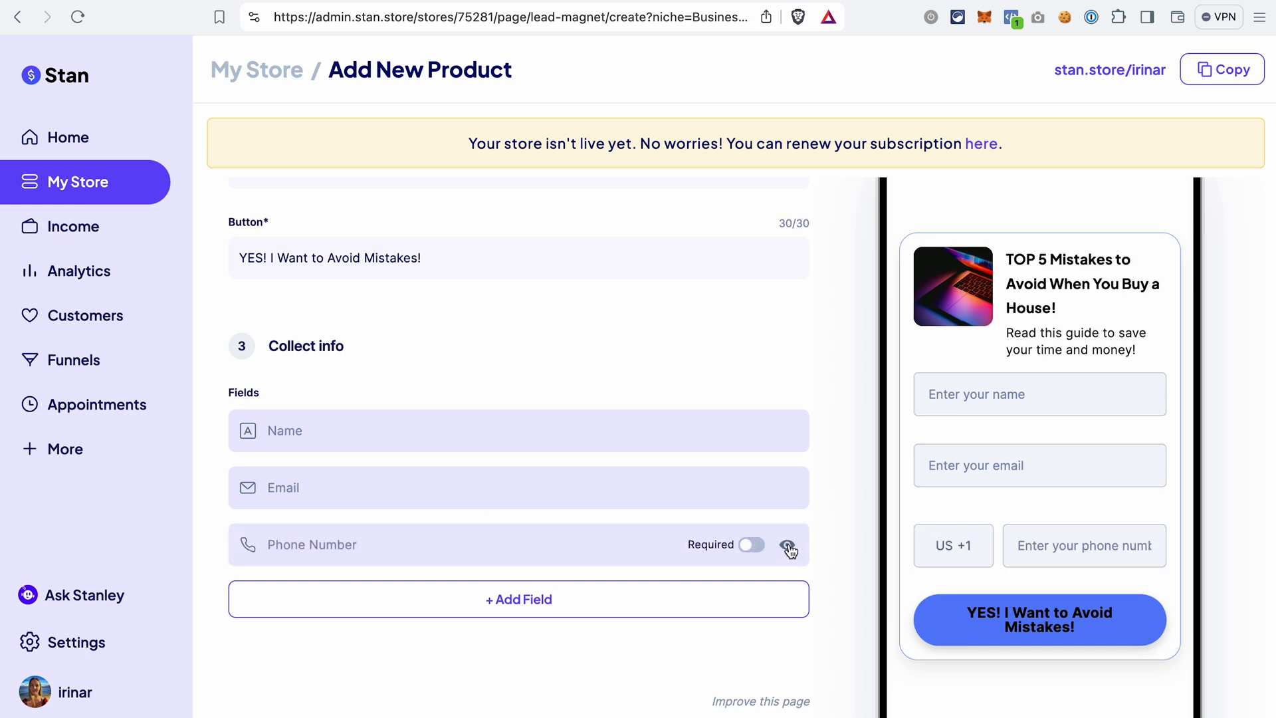
pyautogui.click(788, 546)
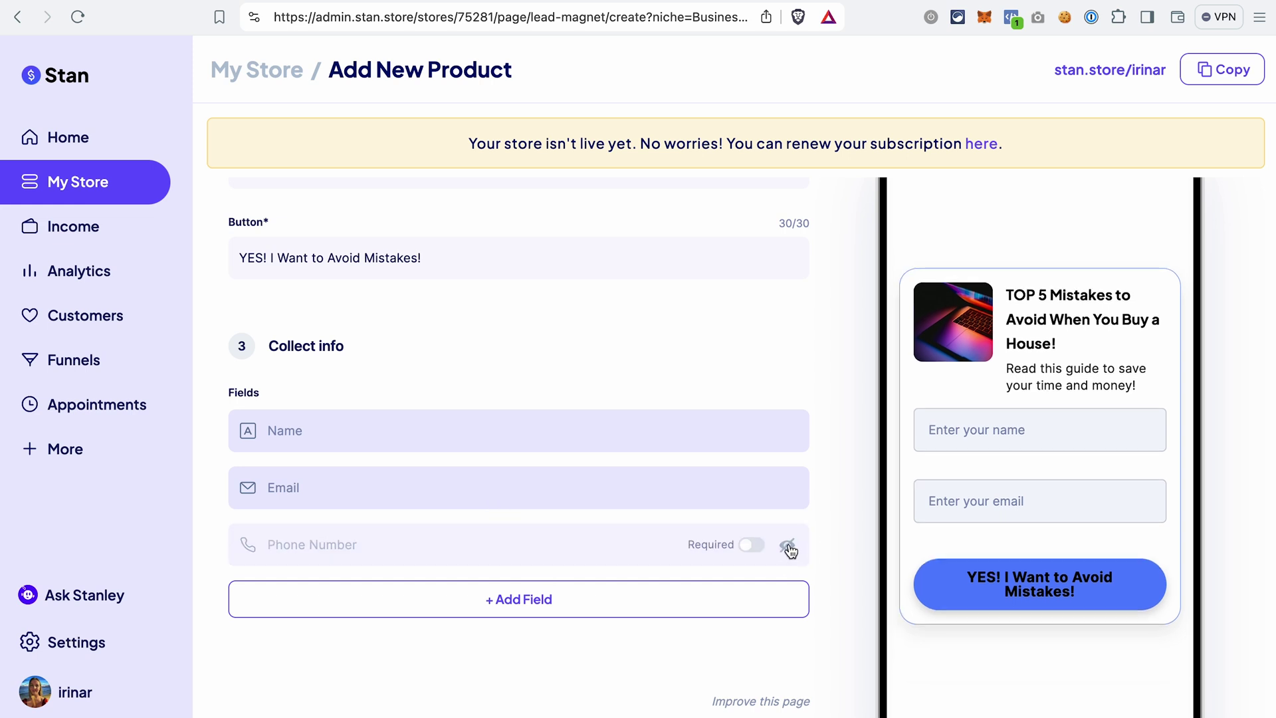
pyautogui.click(543, 602)
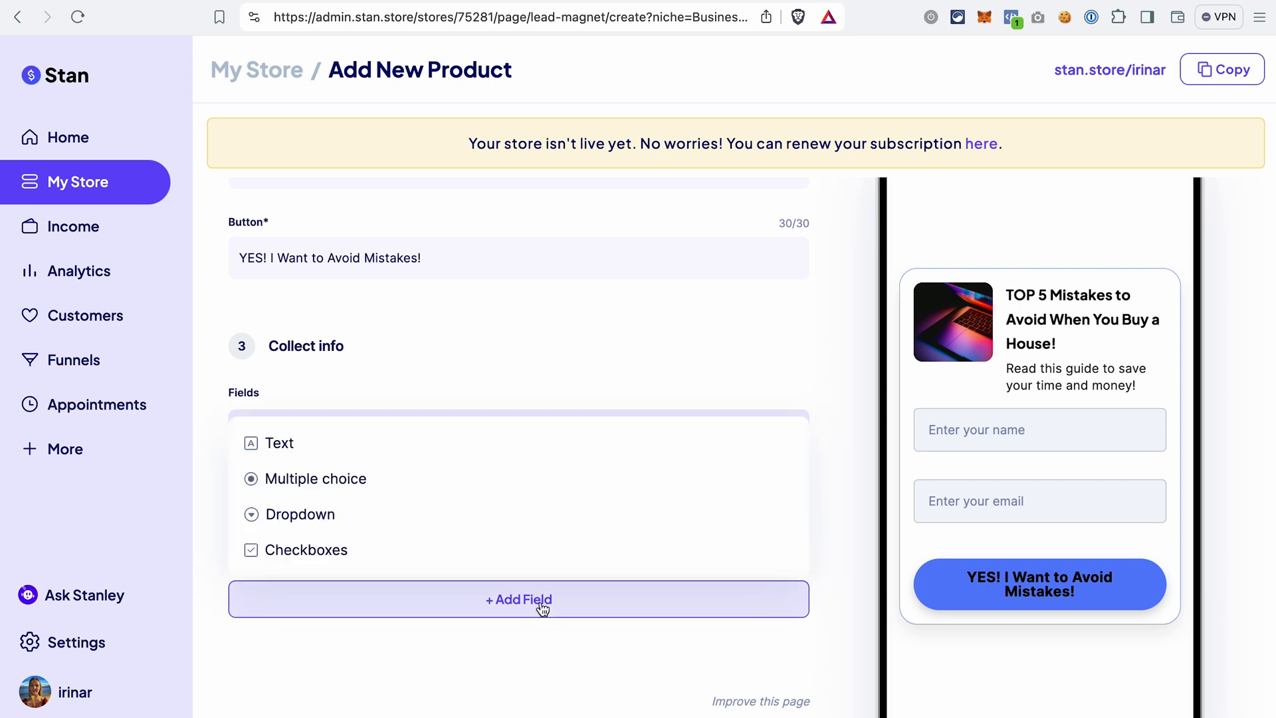
pyautogui.click(542, 602)
# Step: Upload Example eBook.pdf as the file delivered by the lead magnet and publish the product
pyautogui.scroll(-2, 518, 663)
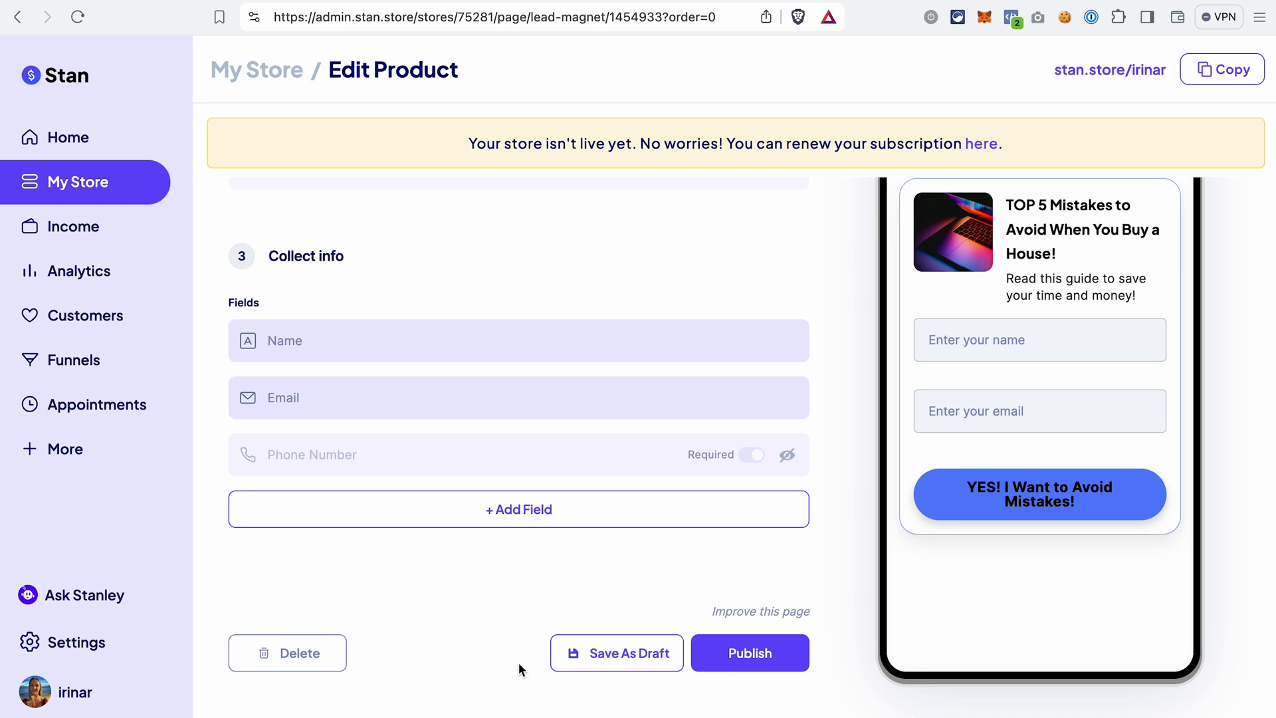
pyautogui.scroll(6, 533, 305)
pyautogui.scroll(3, 534, 307)
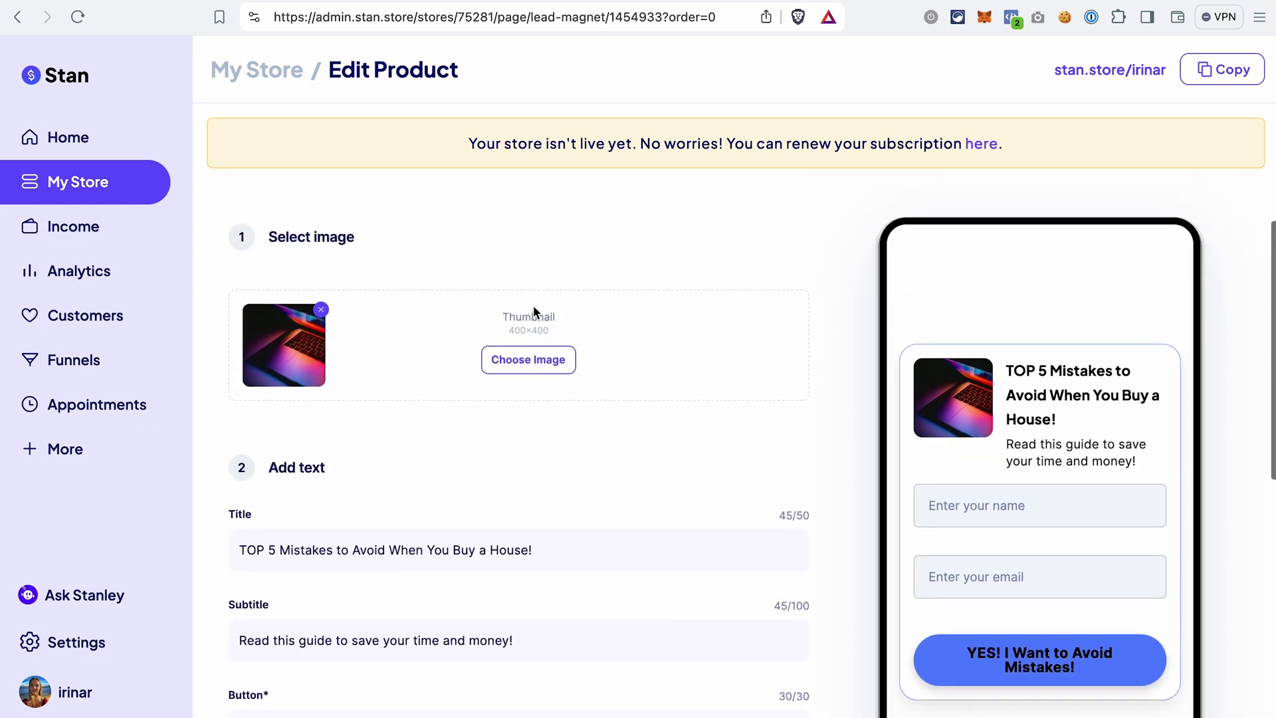
pyautogui.click(433, 252)
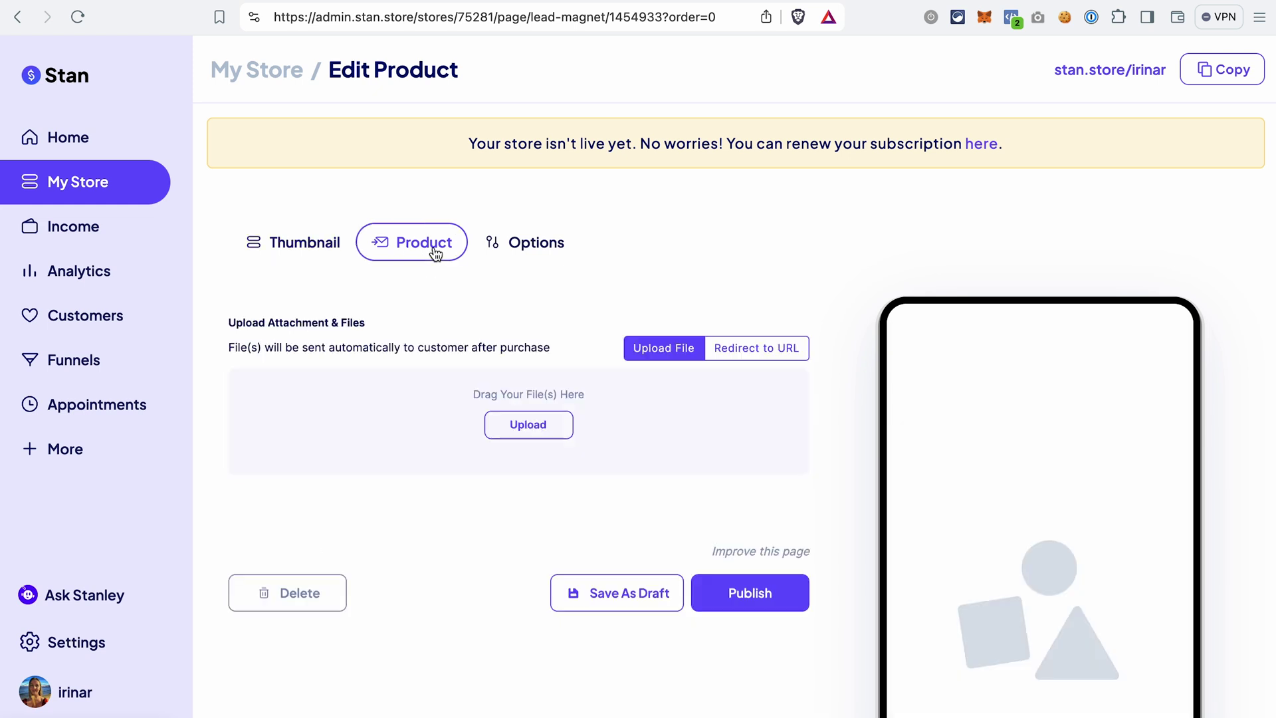
pyautogui.click(524, 434)
pyautogui.click(598, 251)
pyautogui.press('Return')
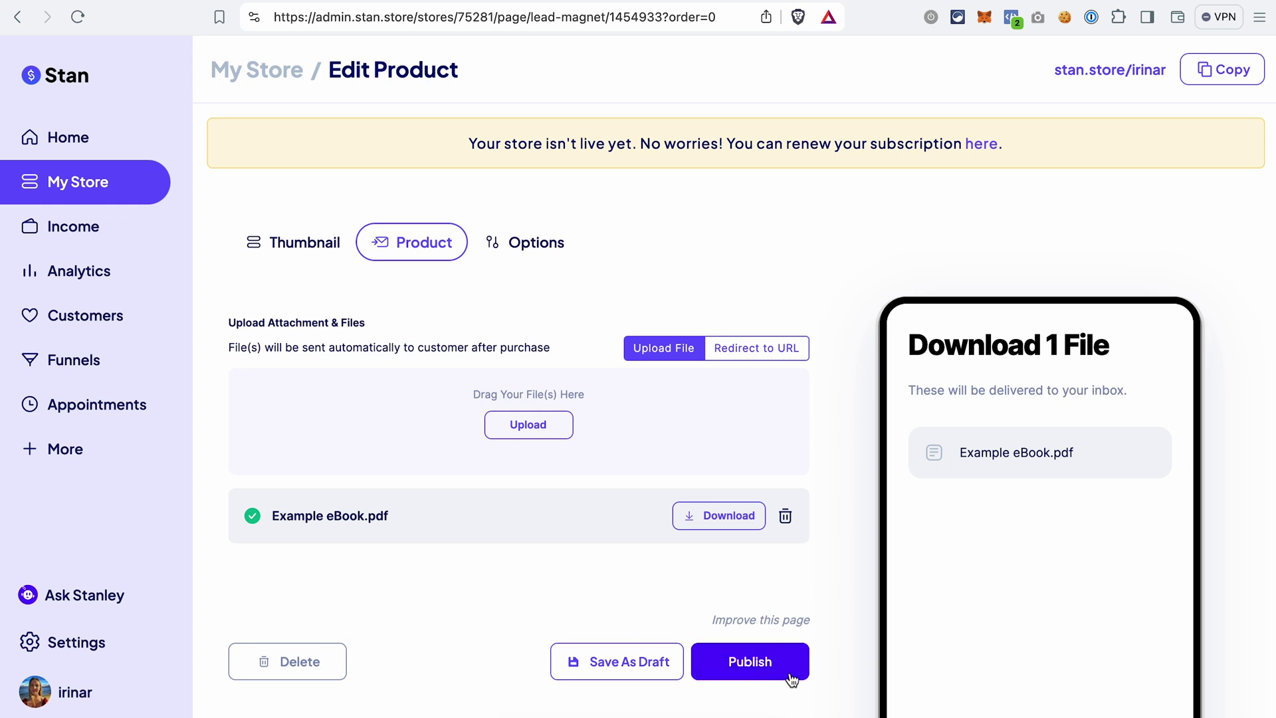
pyautogui.click(749, 668)
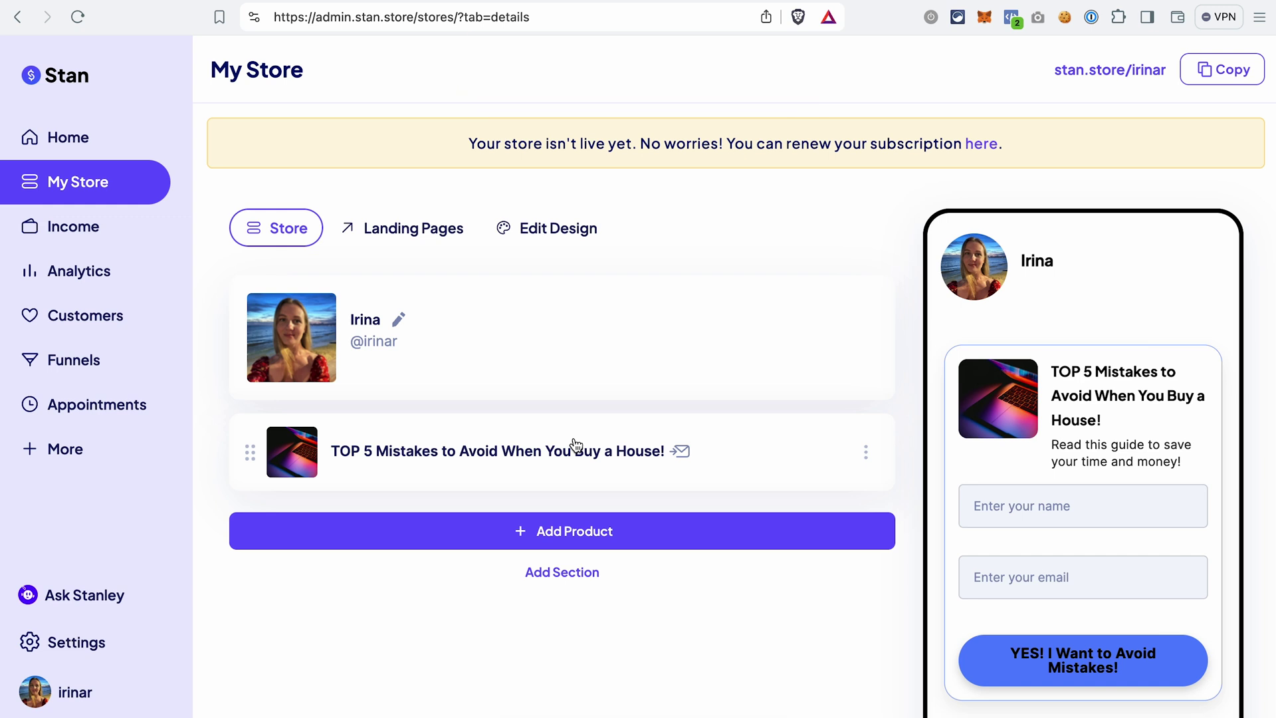
# Step: Start a new Digital Product in the store and open its checkout page settings
pyautogui.click(649, 536)
pyautogui.click(953, 268)
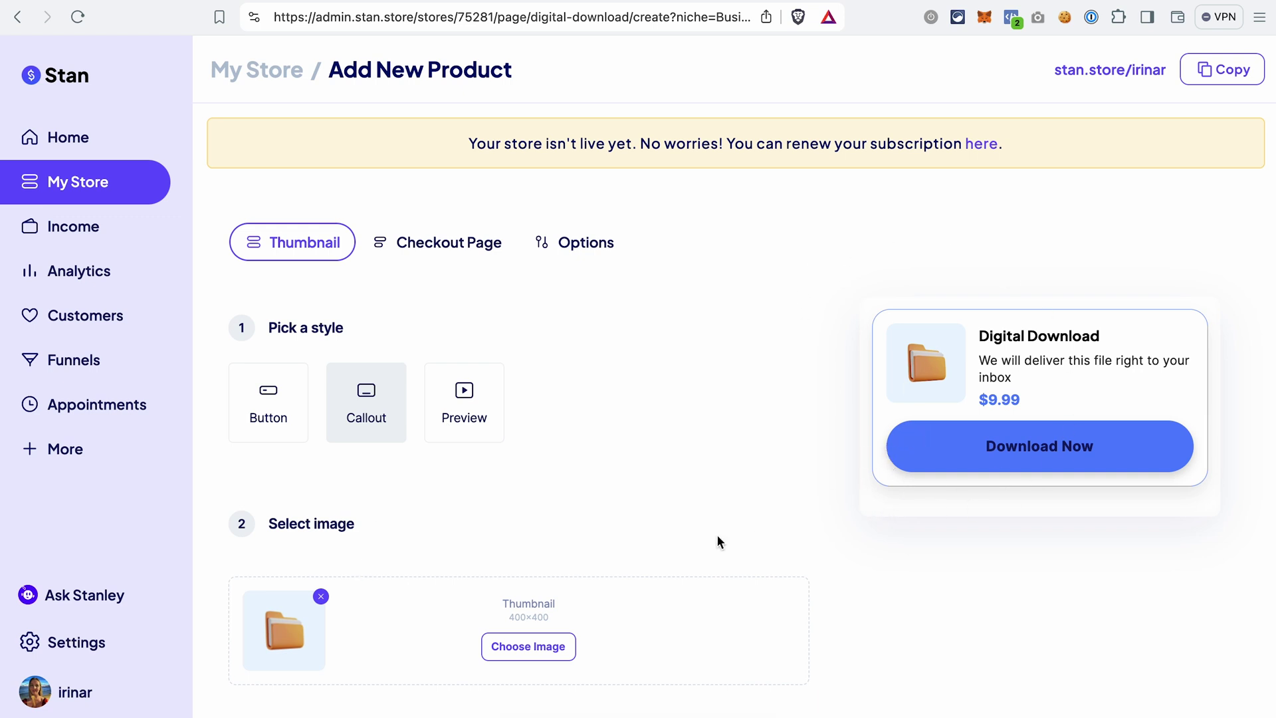
pyautogui.click(447, 246)
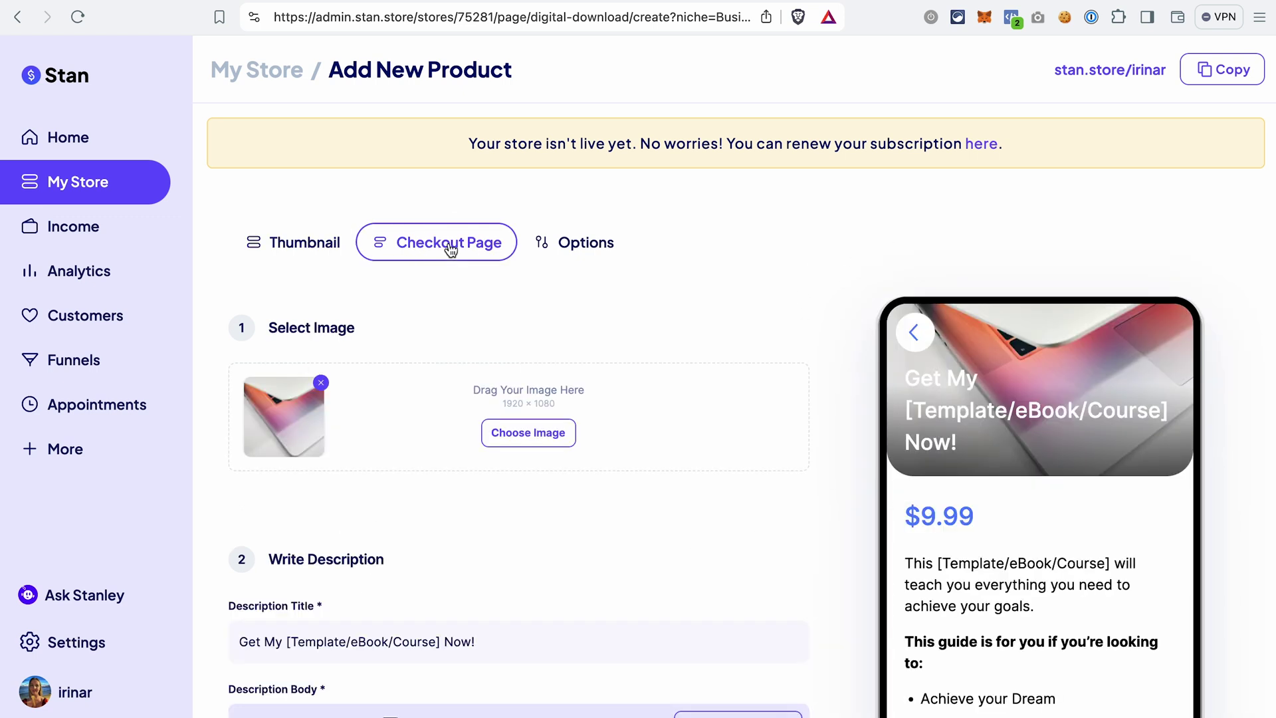
# Step: Upload Example eBook.pdf as the digital product's file, keeping the default checkout text and price, and publish it
pyautogui.scroll(-3, 464, 544)
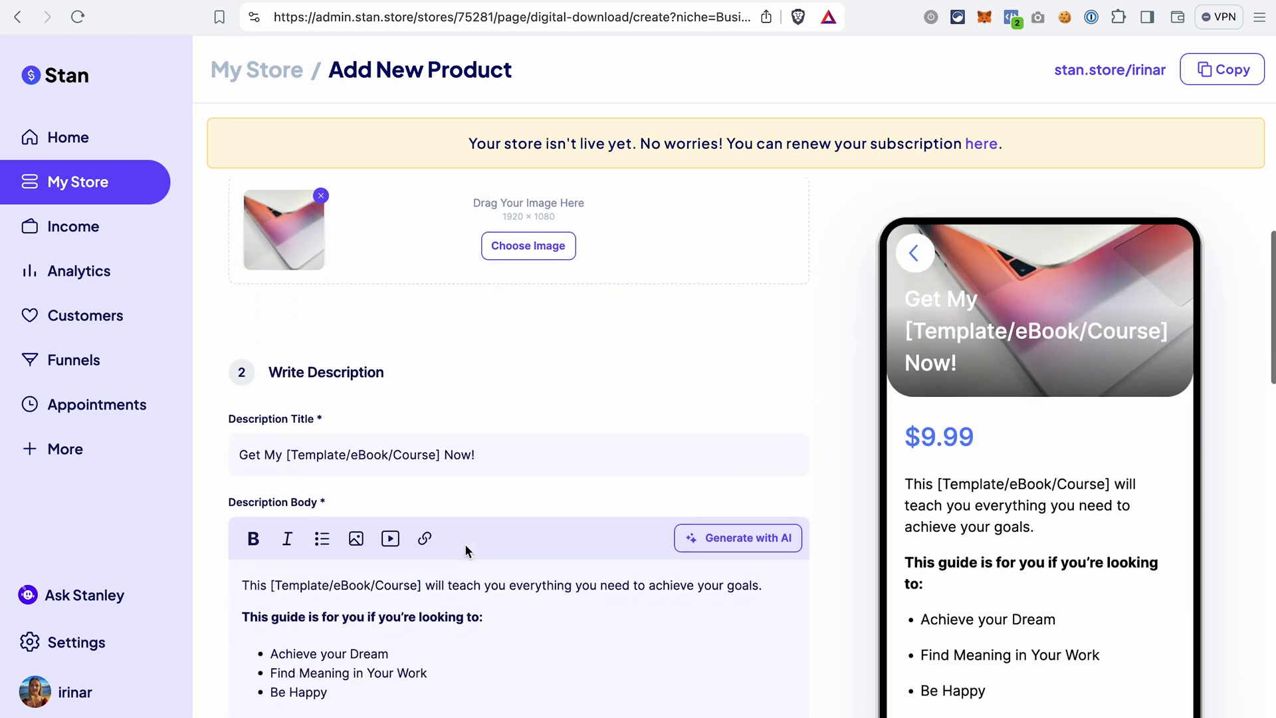
pyautogui.scroll(-3, 464, 544)
pyautogui.scroll(-4, 420, 668)
pyautogui.scroll(3, 512, 537)
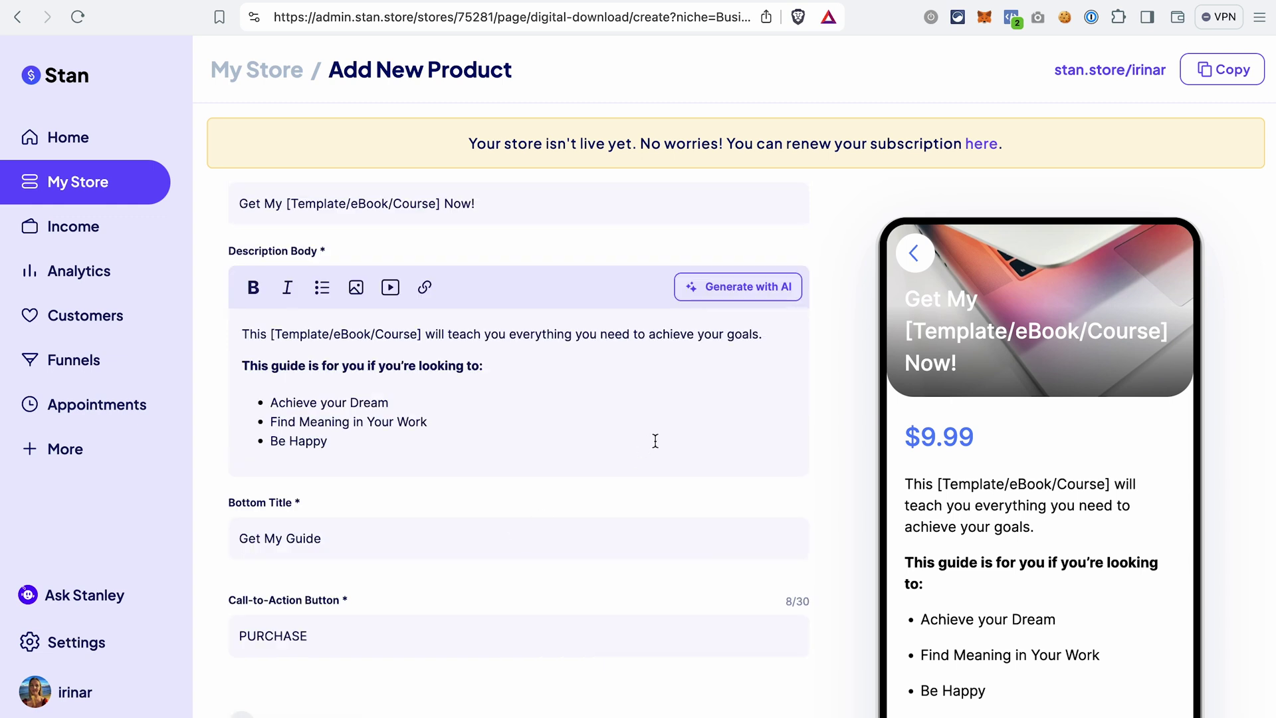
pyautogui.scroll(-4, 656, 441)
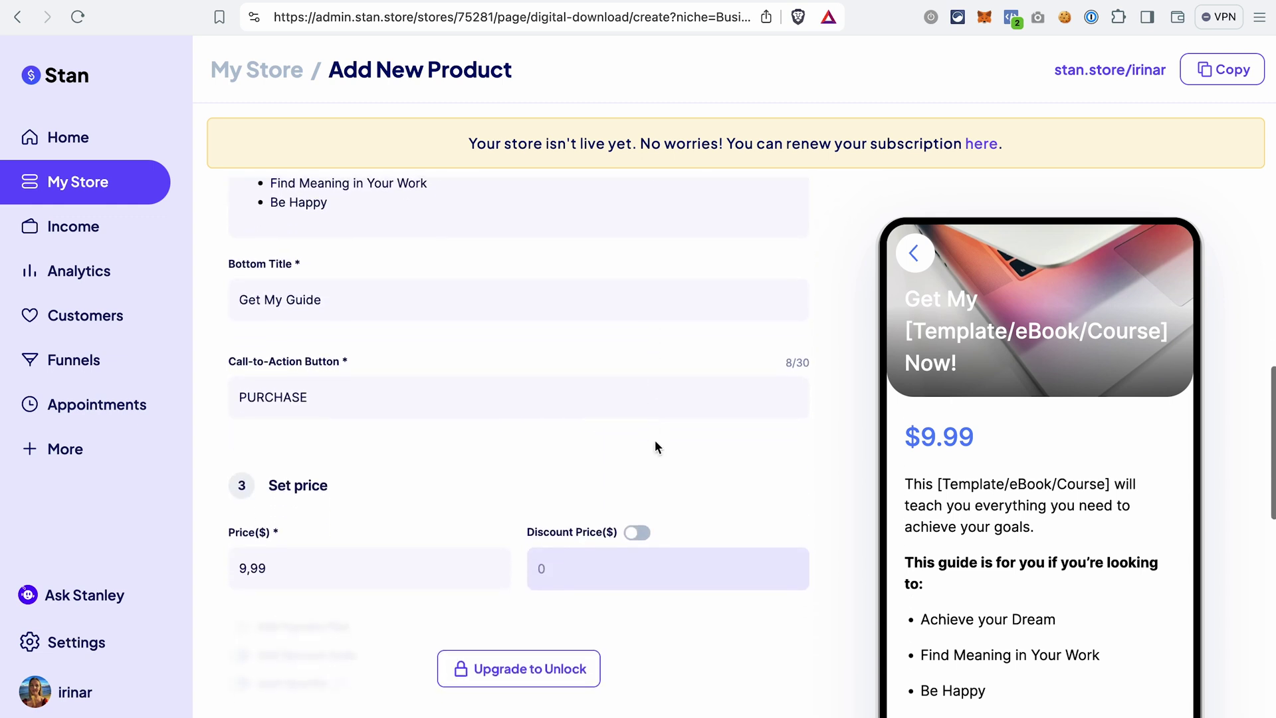
pyautogui.scroll(-7, 655, 440)
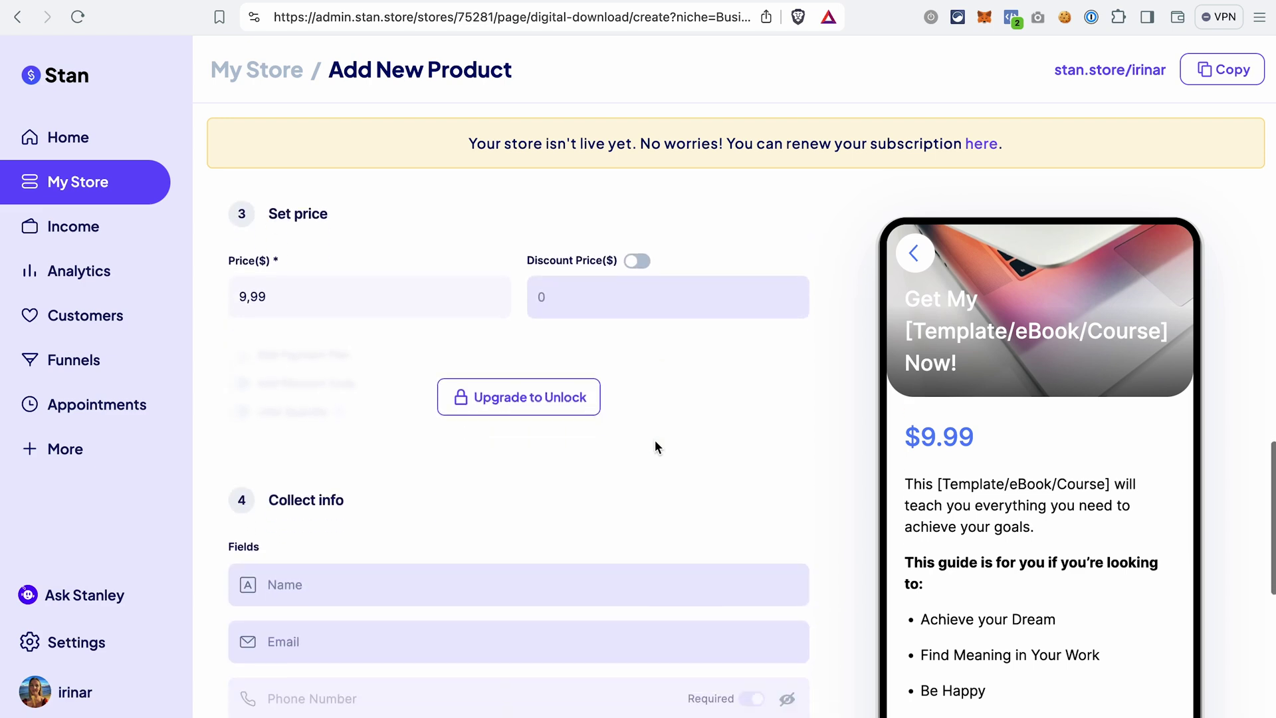
pyautogui.scroll(-7, 655, 440)
pyautogui.click(527, 498)
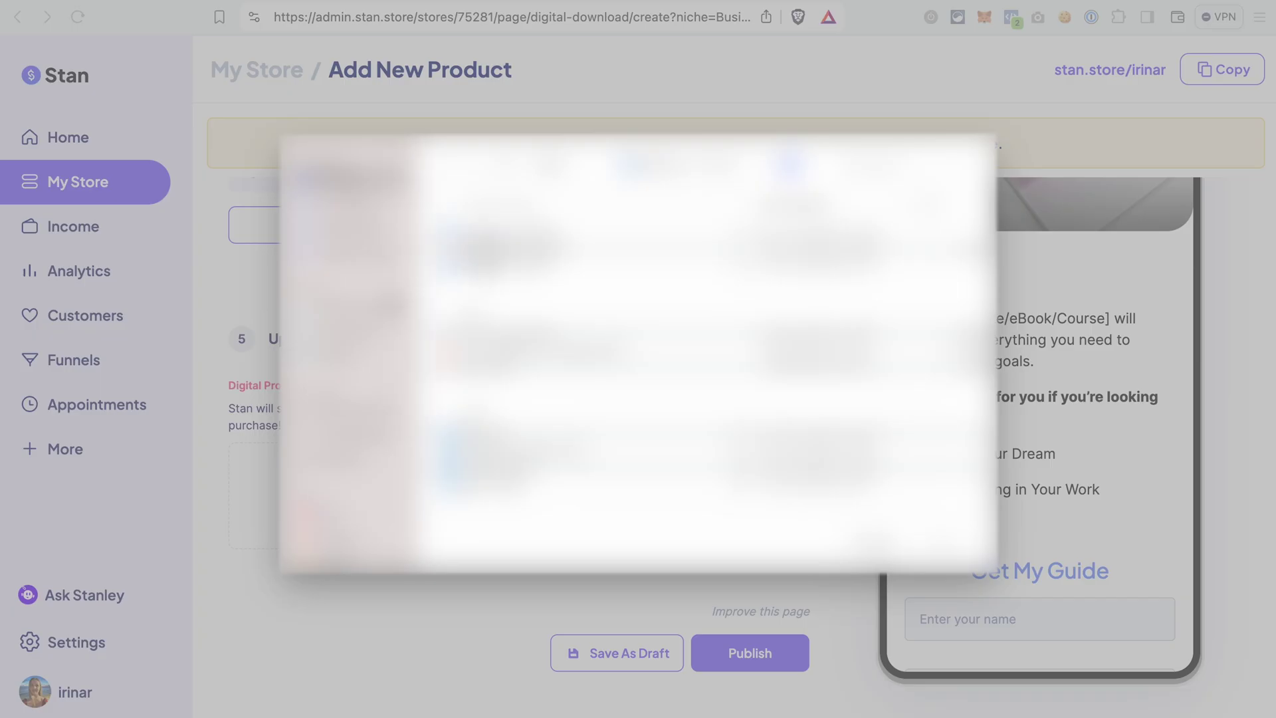
pyautogui.doubleClick(513, 450)
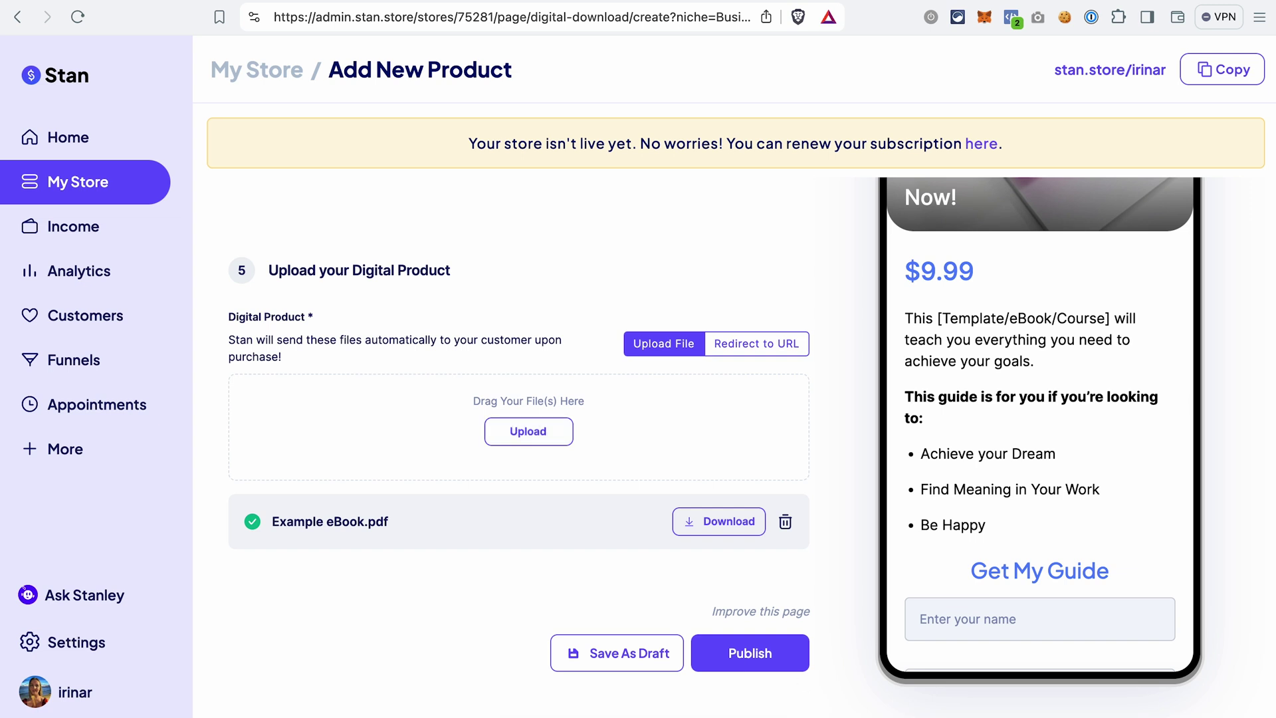
pyautogui.click(786, 660)
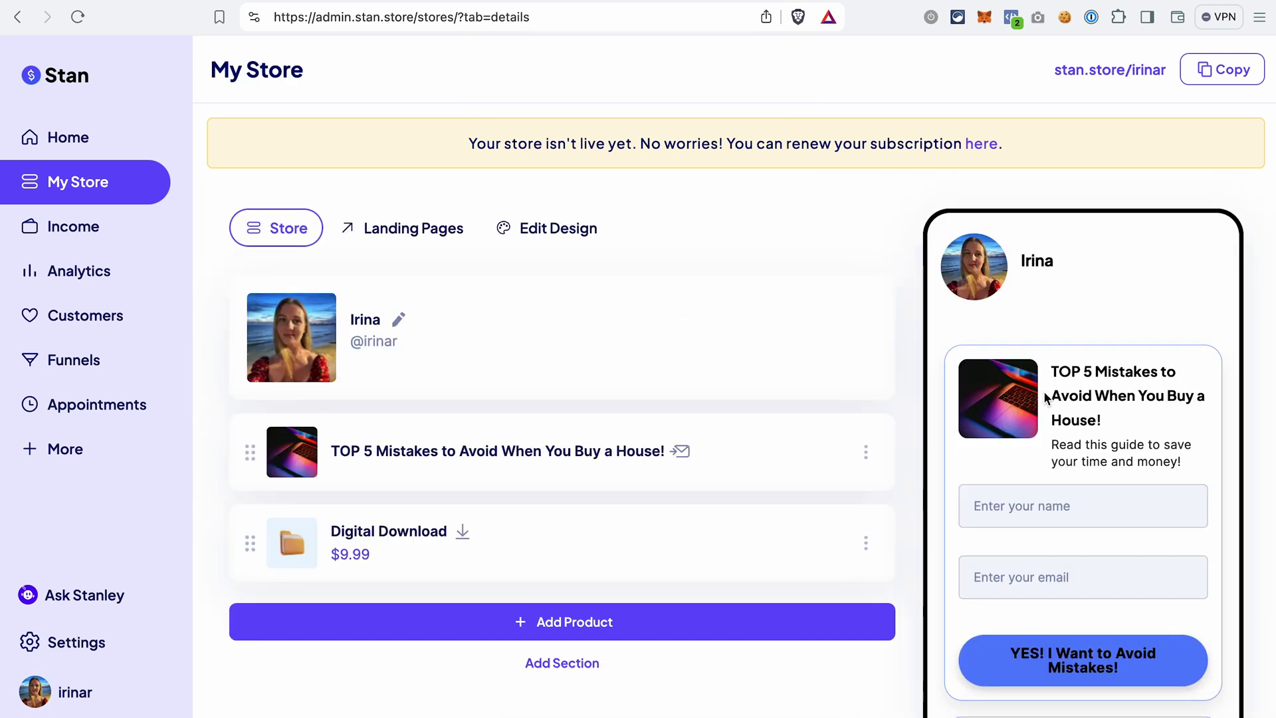
# Step: Examine how the lead magnet and the digital download are laid out in the phone preview, and copy the store link
pyautogui.scroll(-5, 1035, 446)
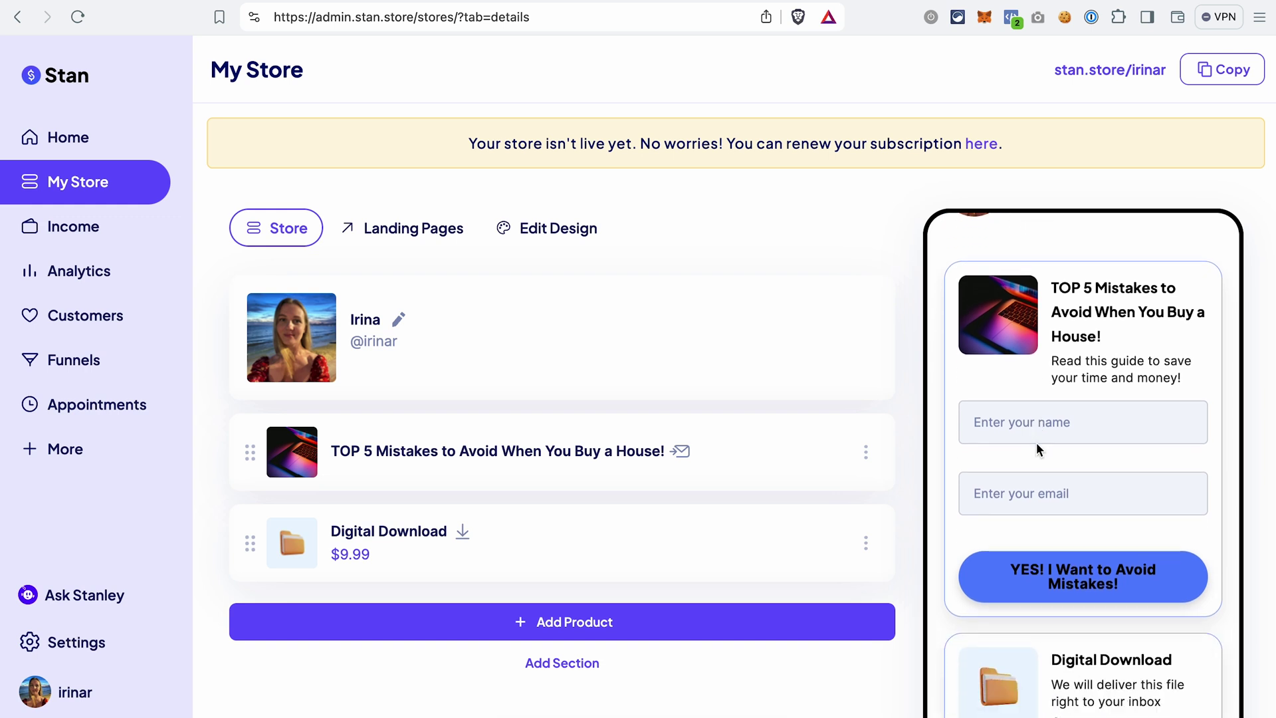
pyautogui.scroll(2, 613, 600)
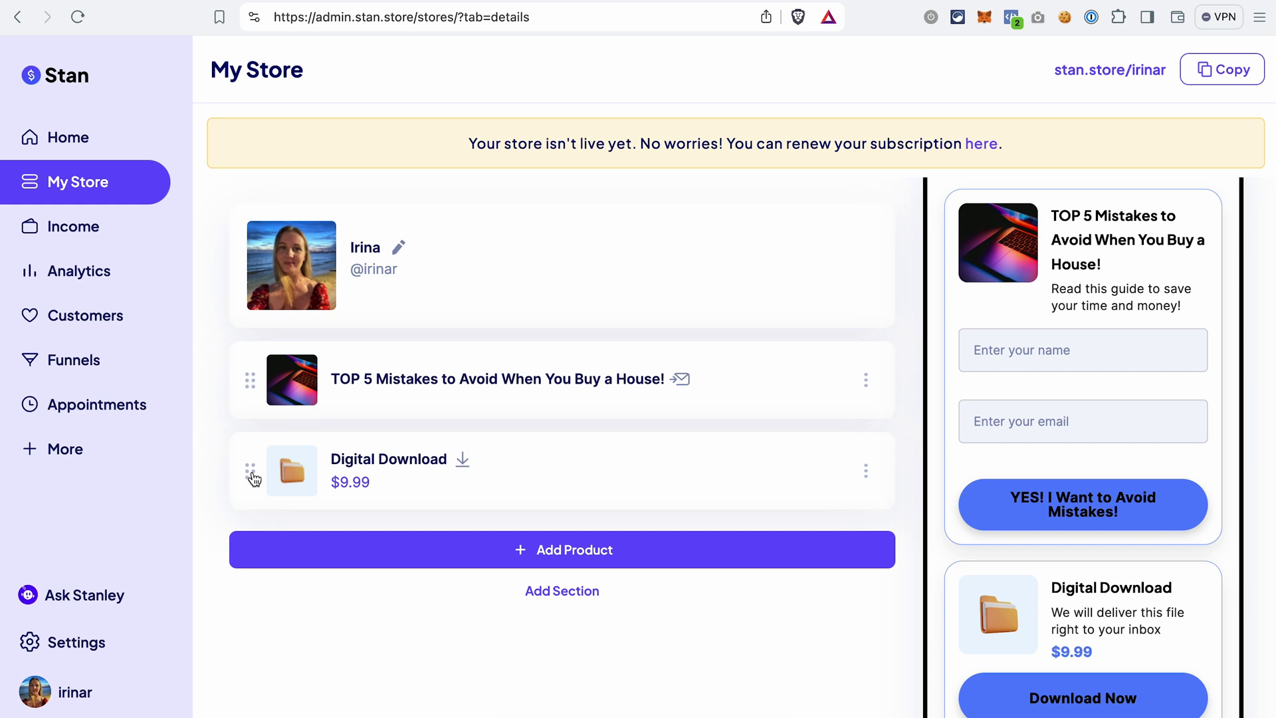
pyautogui.moveTo(253, 477)
pyautogui.mouseDown()
pyautogui.moveTo(259, 361)
pyautogui.moveTo(248, 478)
pyautogui.mouseUp()
pyautogui.click(1221, 69)
pyautogui.scroll(-1, 693, 186)
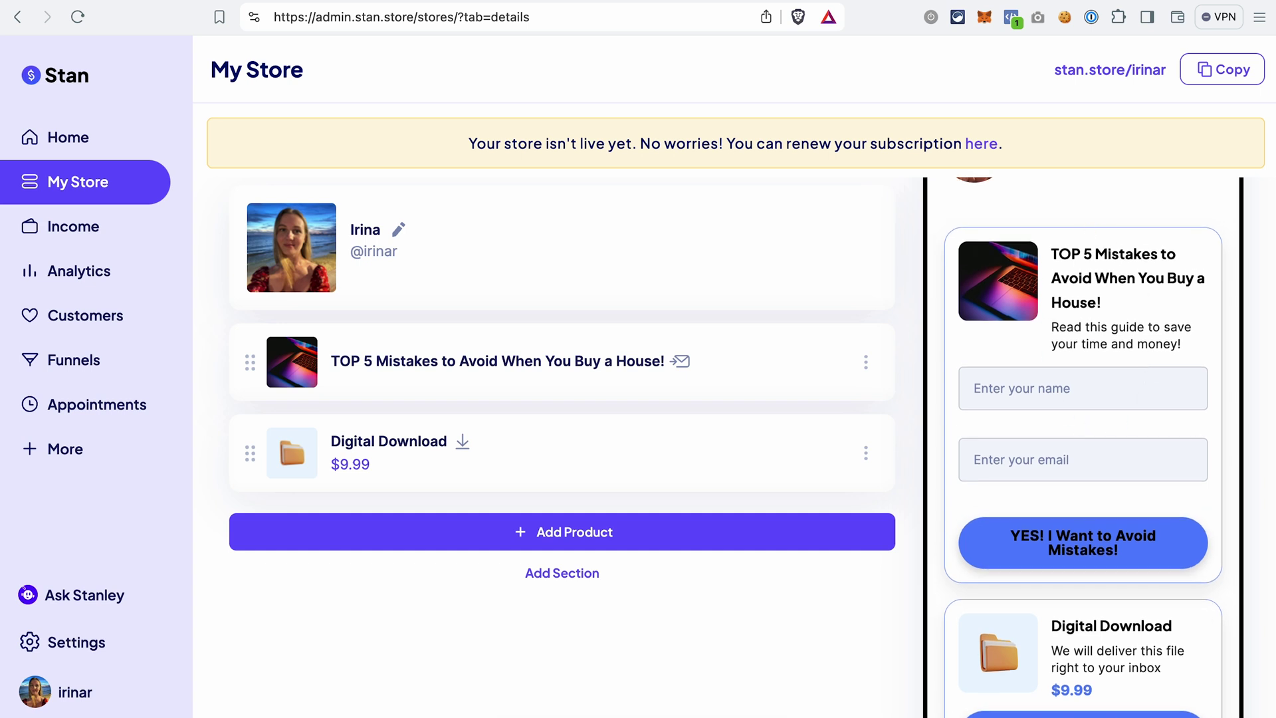
pyautogui.scroll(1, 1101, 324)
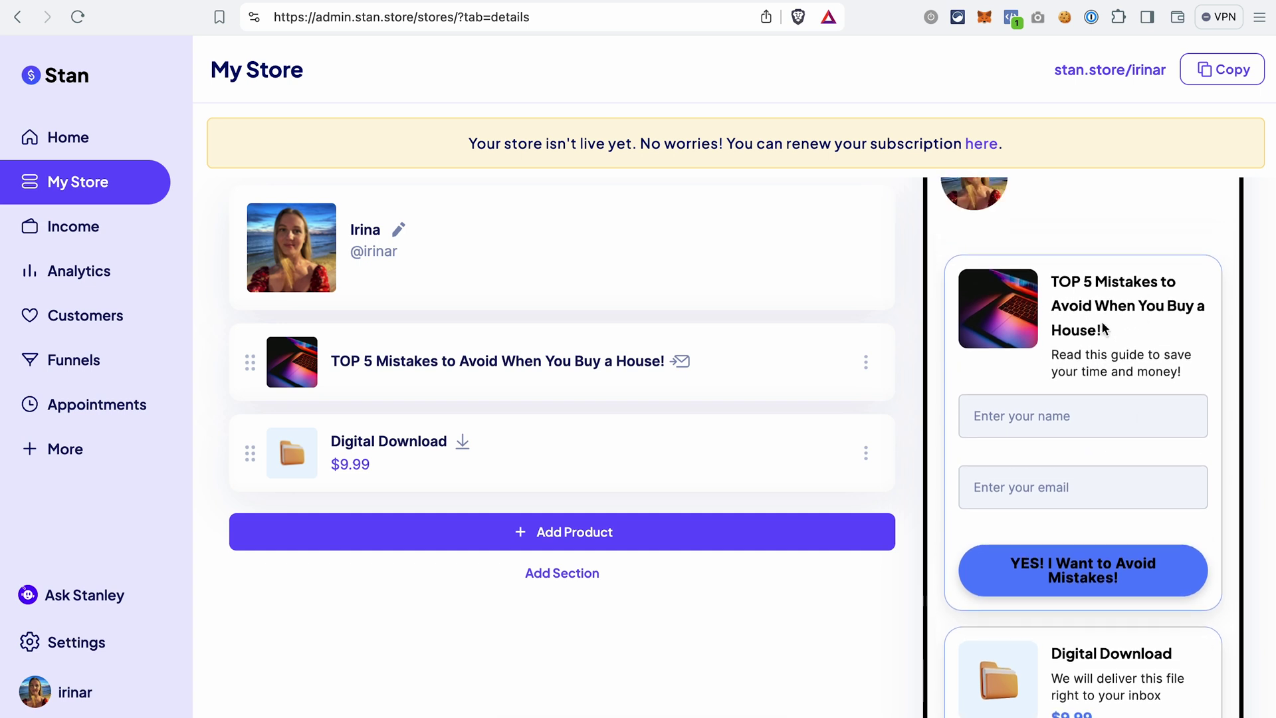
pyautogui.scroll(-3, 1101, 321)
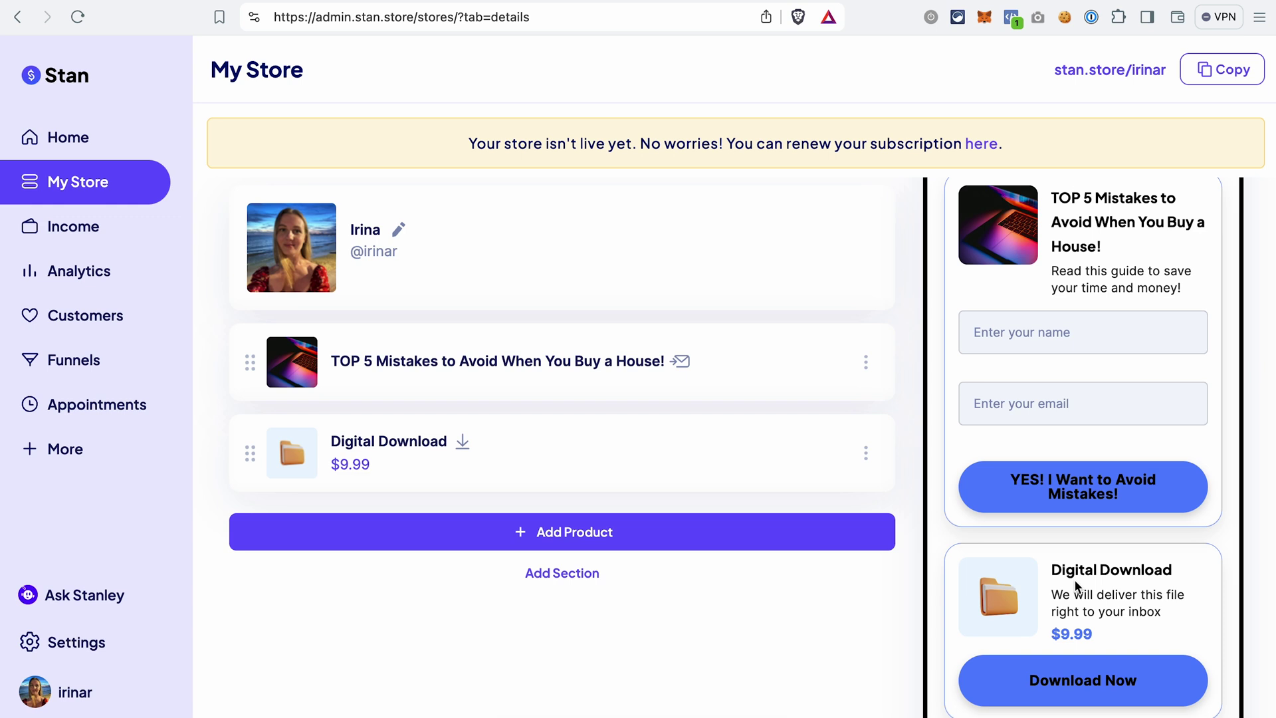
pyautogui.scroll(2, 717, 226)
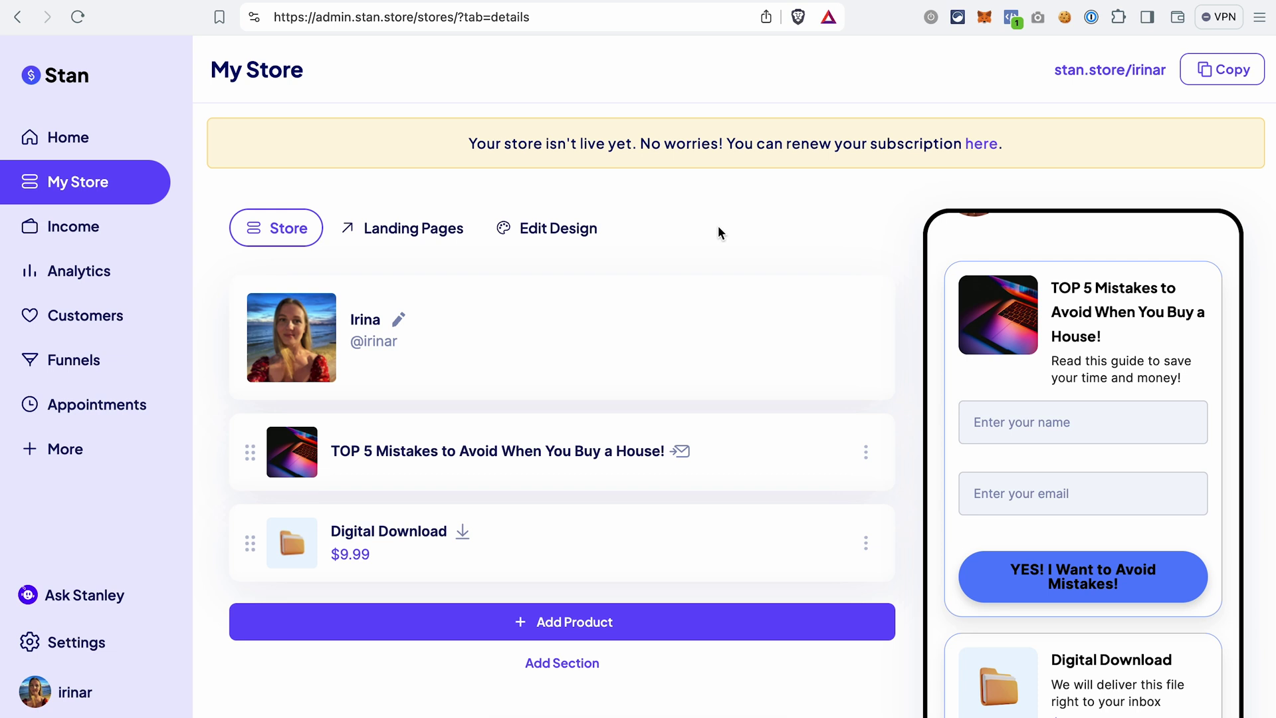
# Step: Preview the store design themes Moderno, The Kels, The Tyla and The Stone, checking the colour and font options, and select the Nightview theme
pyautogui.click(540, 233)
pyautogui.click(720, 442)
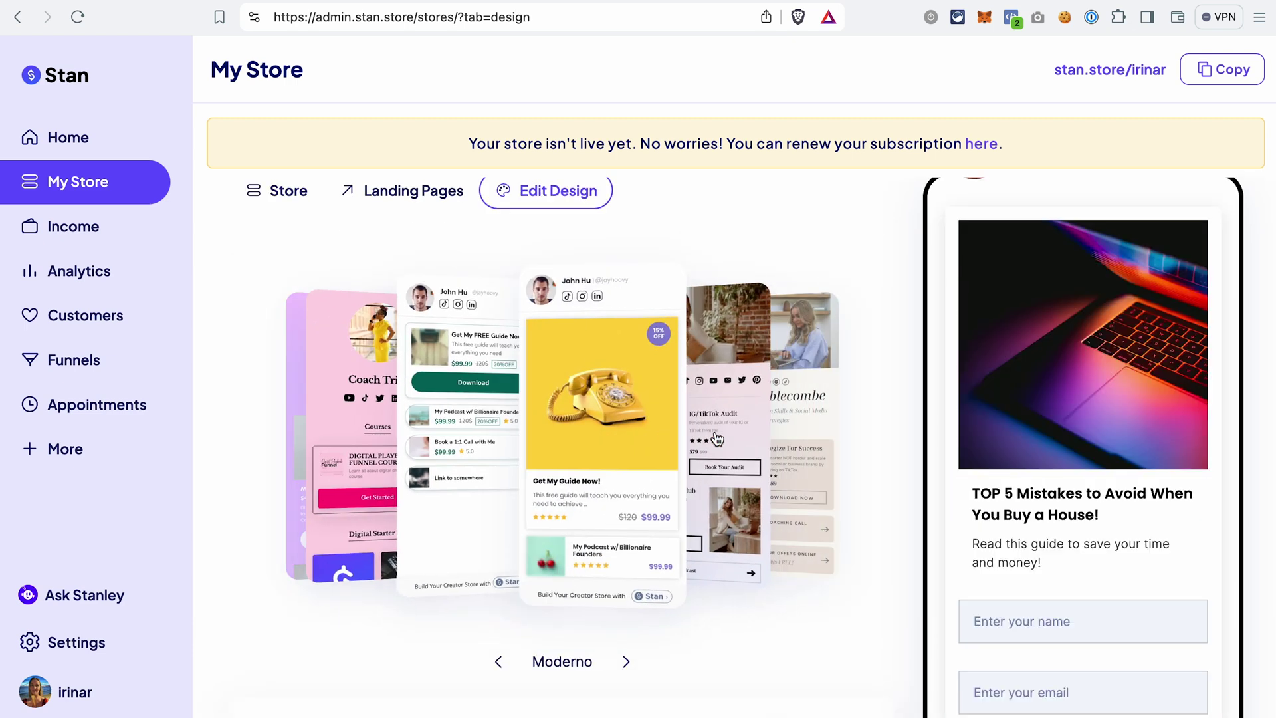
pyautogui.click(783, 406)
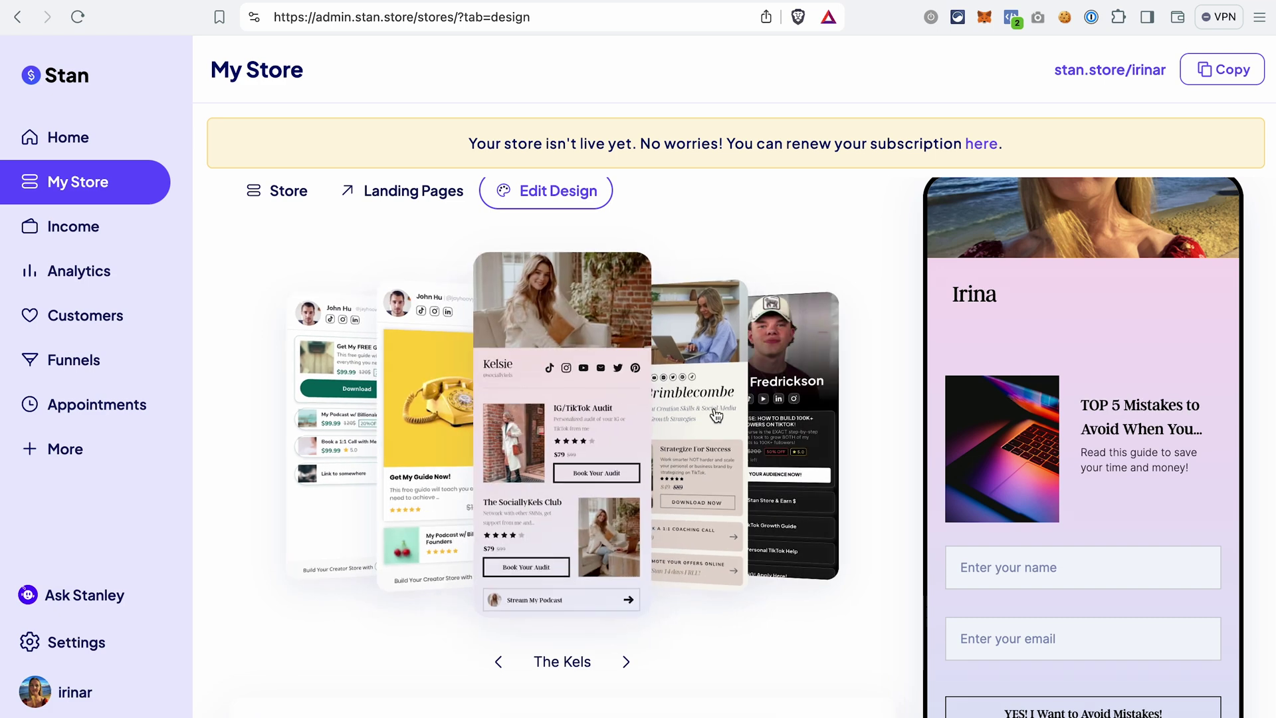
pyautogui.click(784, 402)
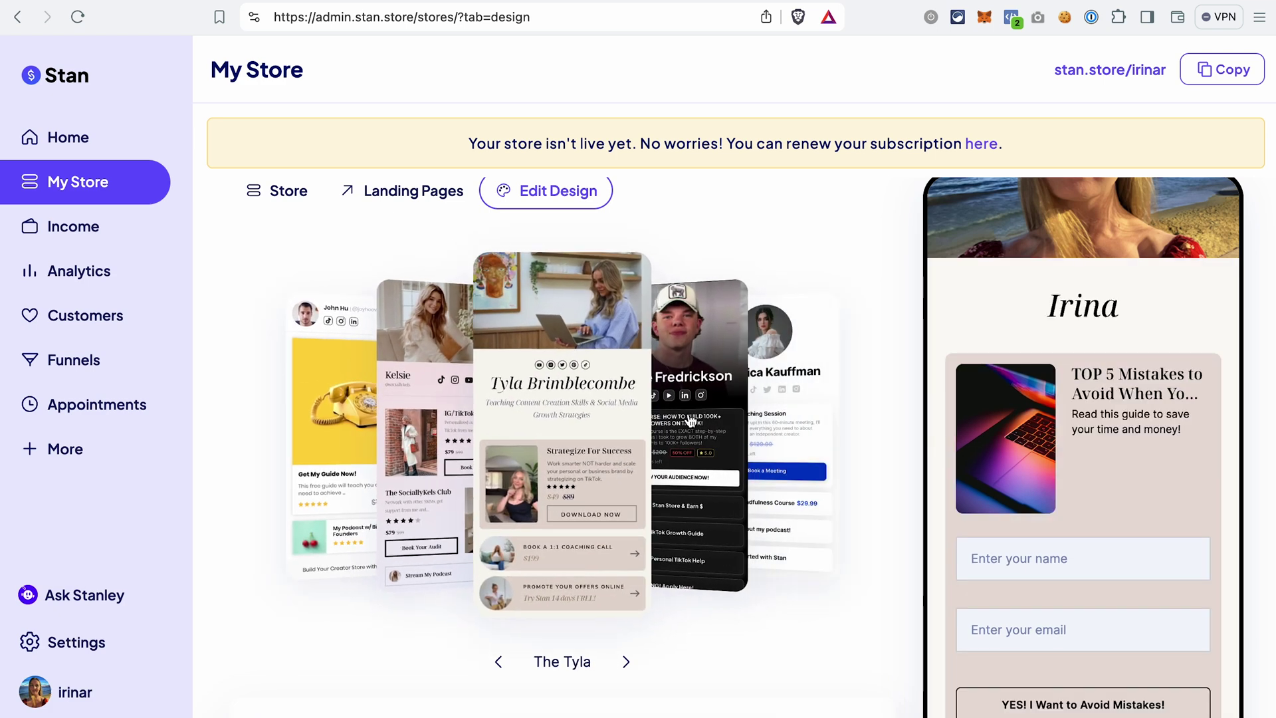
pyautogui.click(711, 400)
pyautogui.scroll(-3, 712, 400)
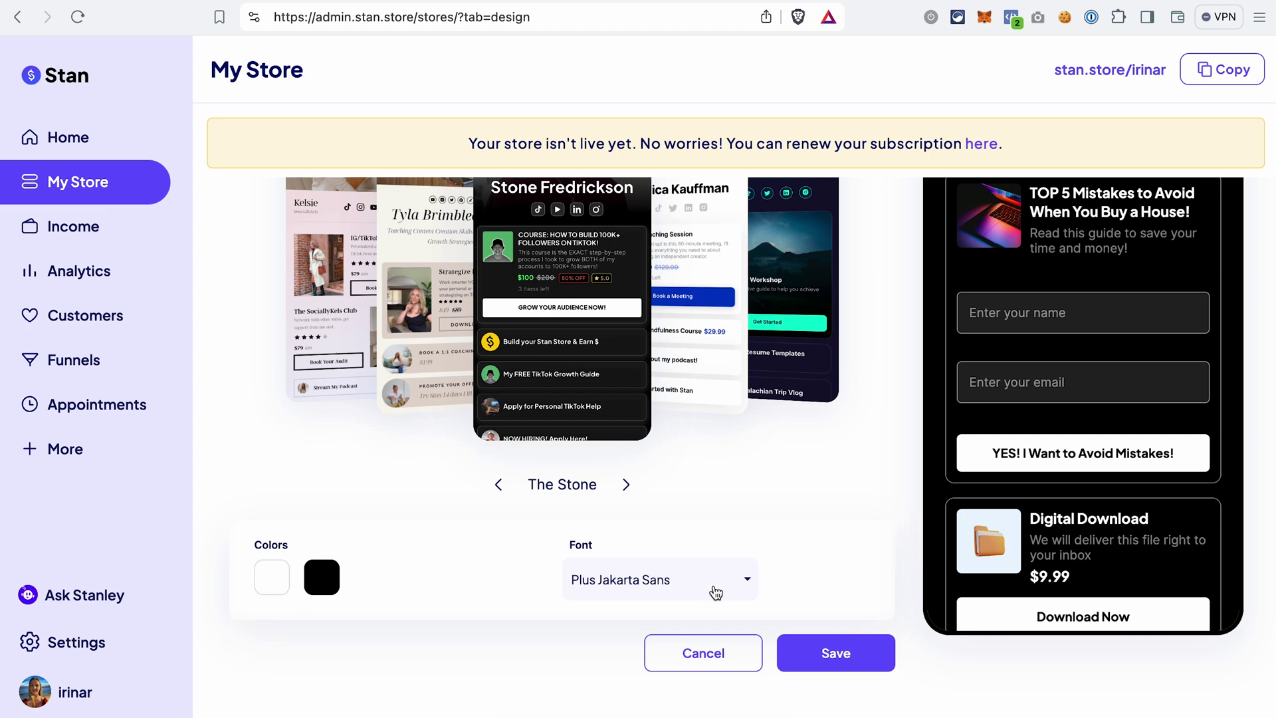
pyautogui.scroll(3, 691, 465)
pyautogui.click(683, 432)
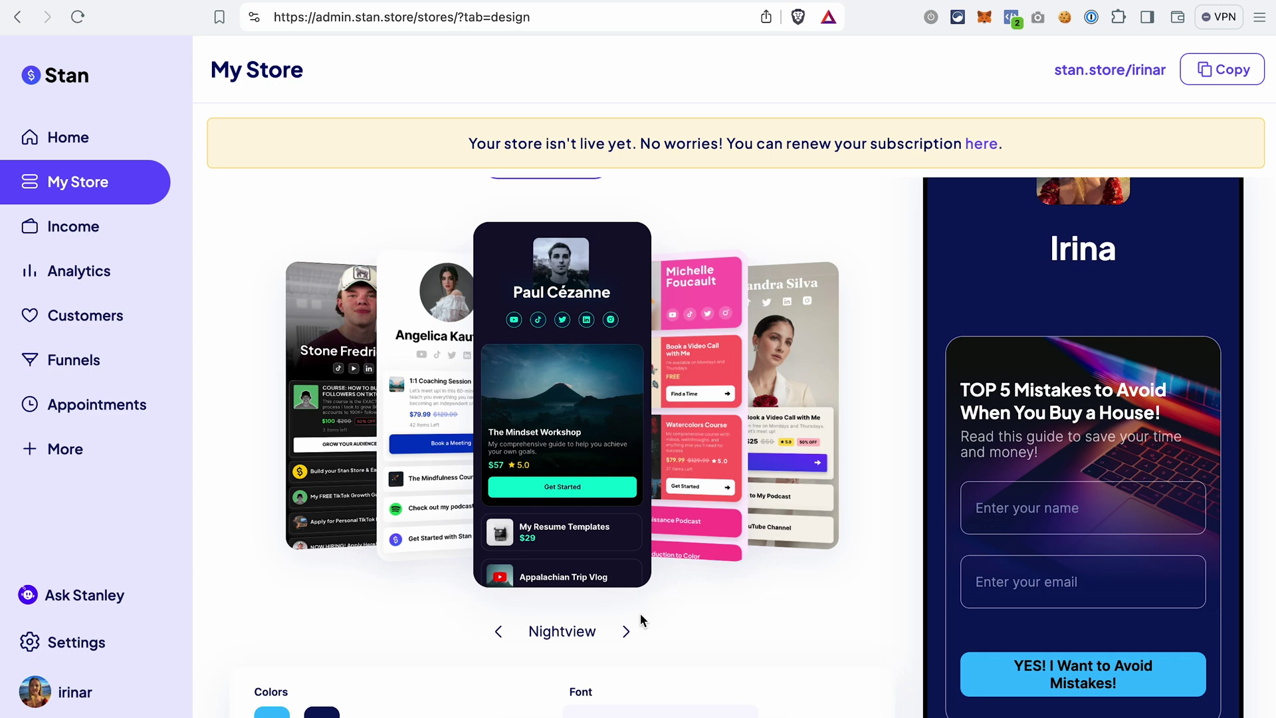
# Step: Review the store's income, analytics and customers pages
pyautogui.click(73, 226)
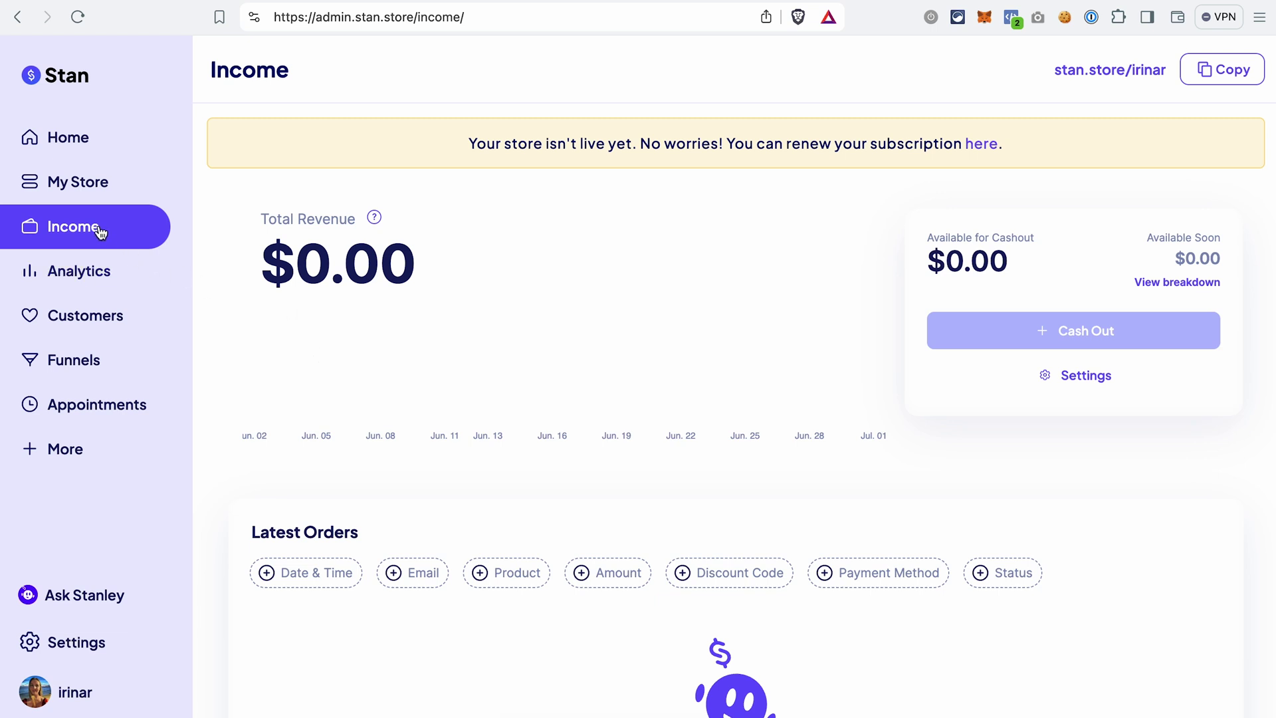
pyautogui.click(93, 281)
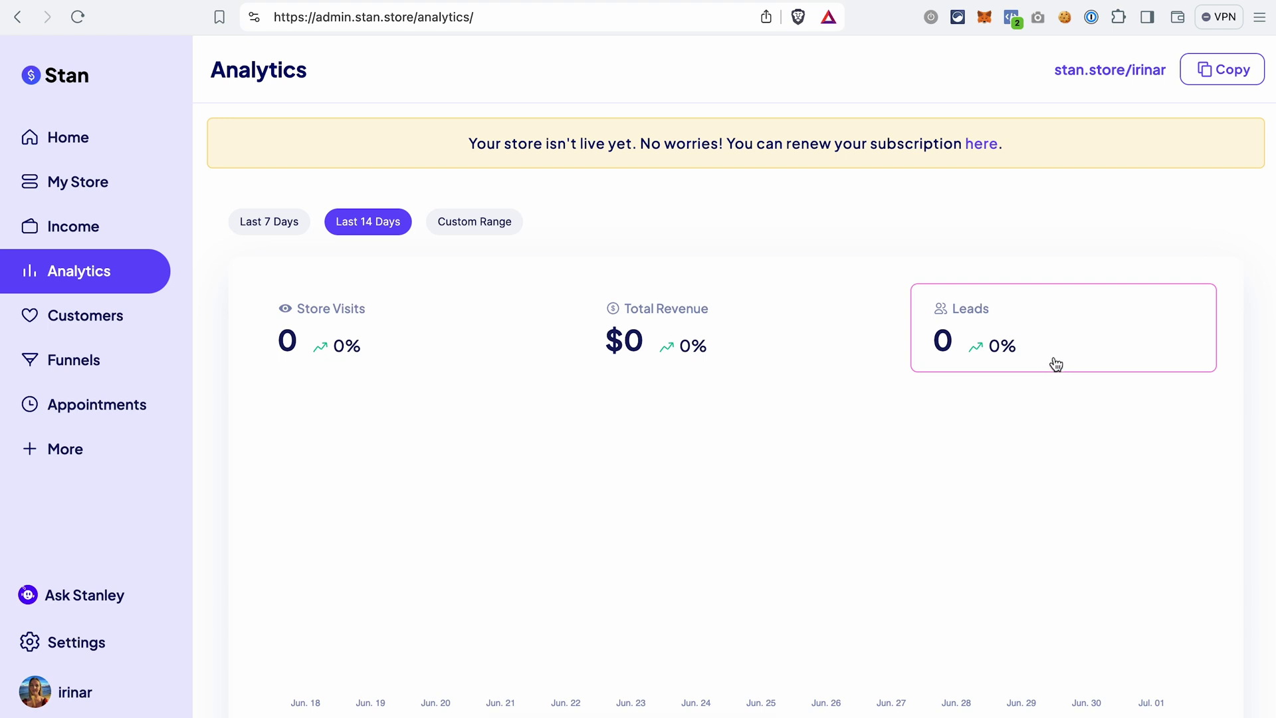
pyautogui.click(85, 315)
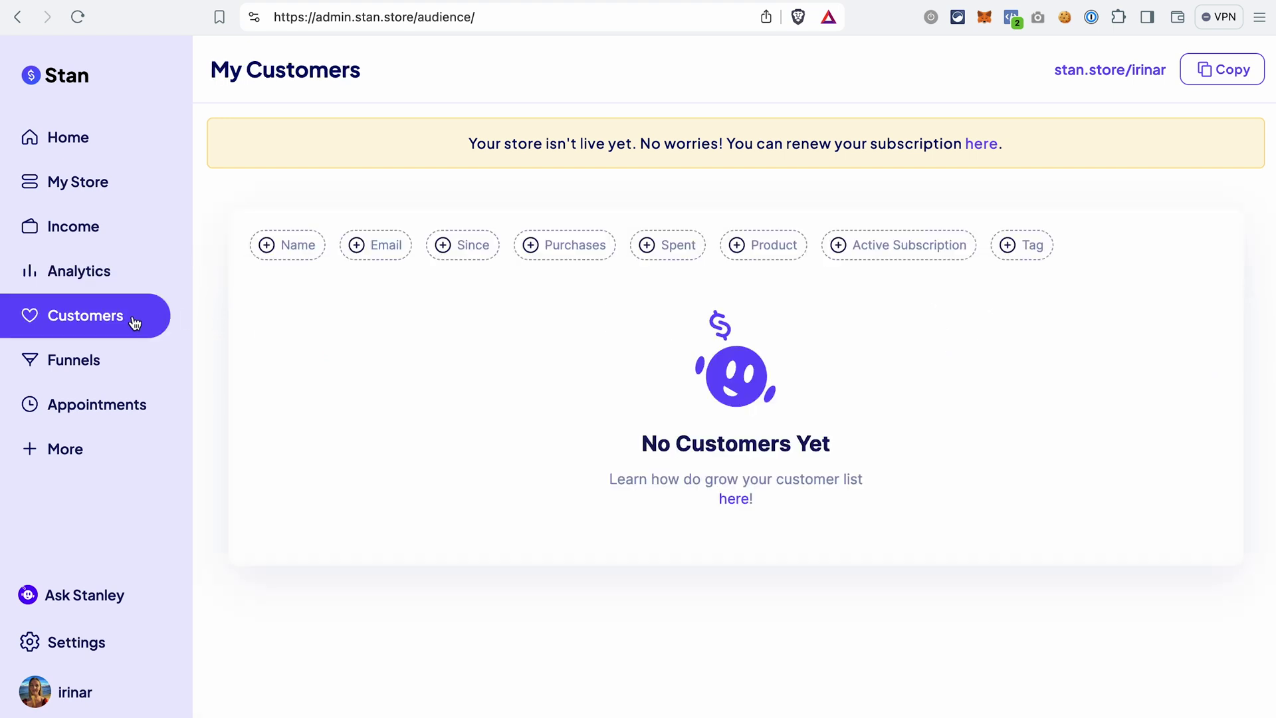
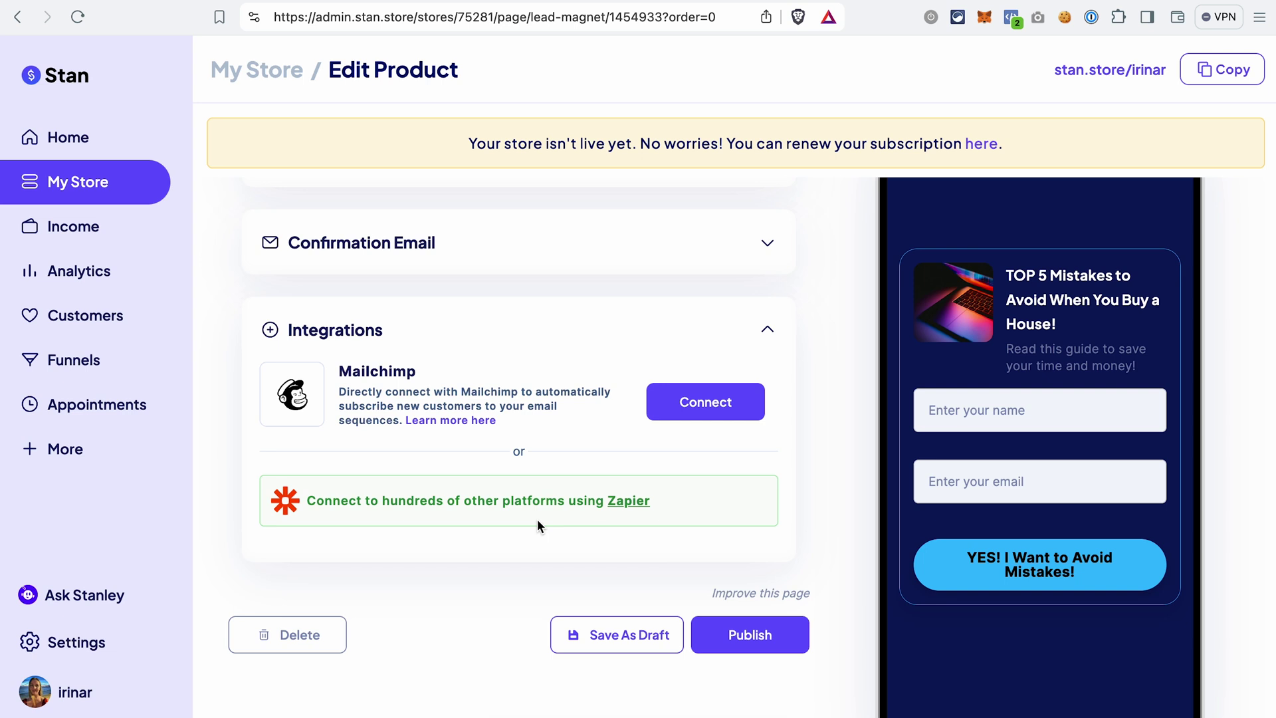
# Step: Collapse the lead magnet's Integrations options, expand its Email Flows options and try to add an email flow
pyautogui.scroll(3, 651, 505)
pyautogui.click(765, 479)
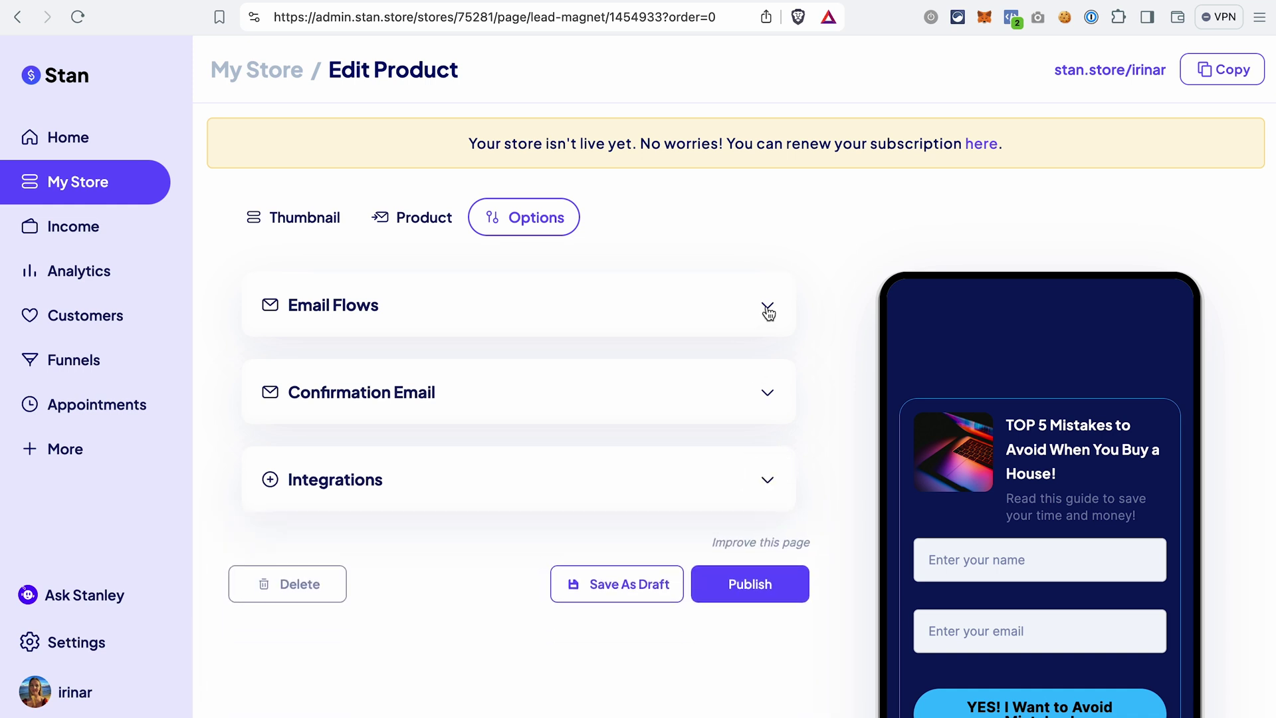
pyautogui.click(768, 310)
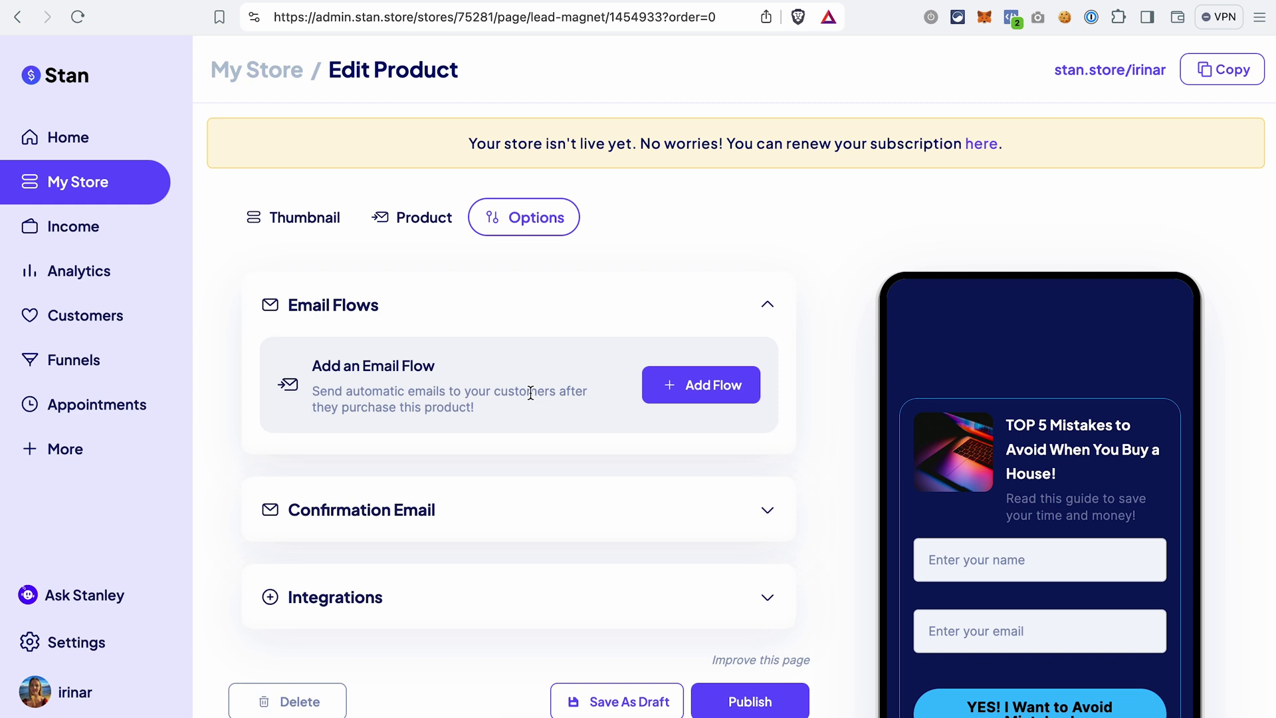
pyautogui.scroll(1, 636, 435)
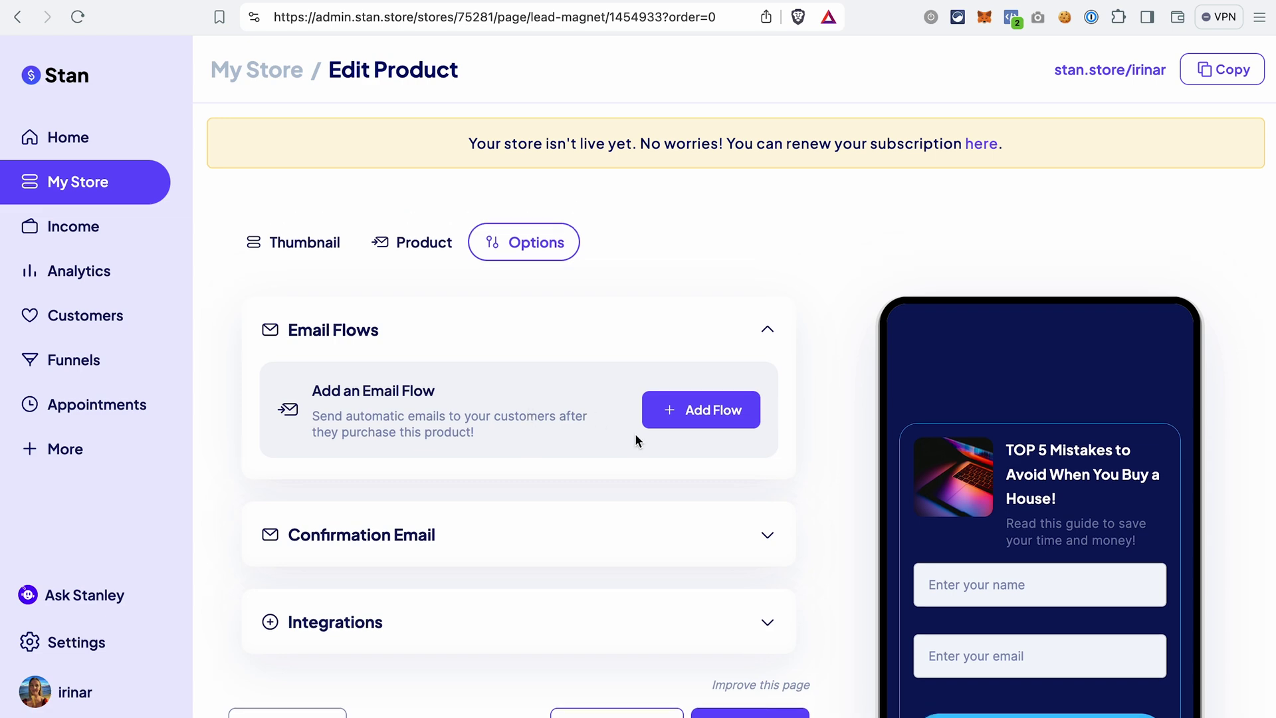
pyautogui.click(714, 413)
pyautogui.click(702, 407)
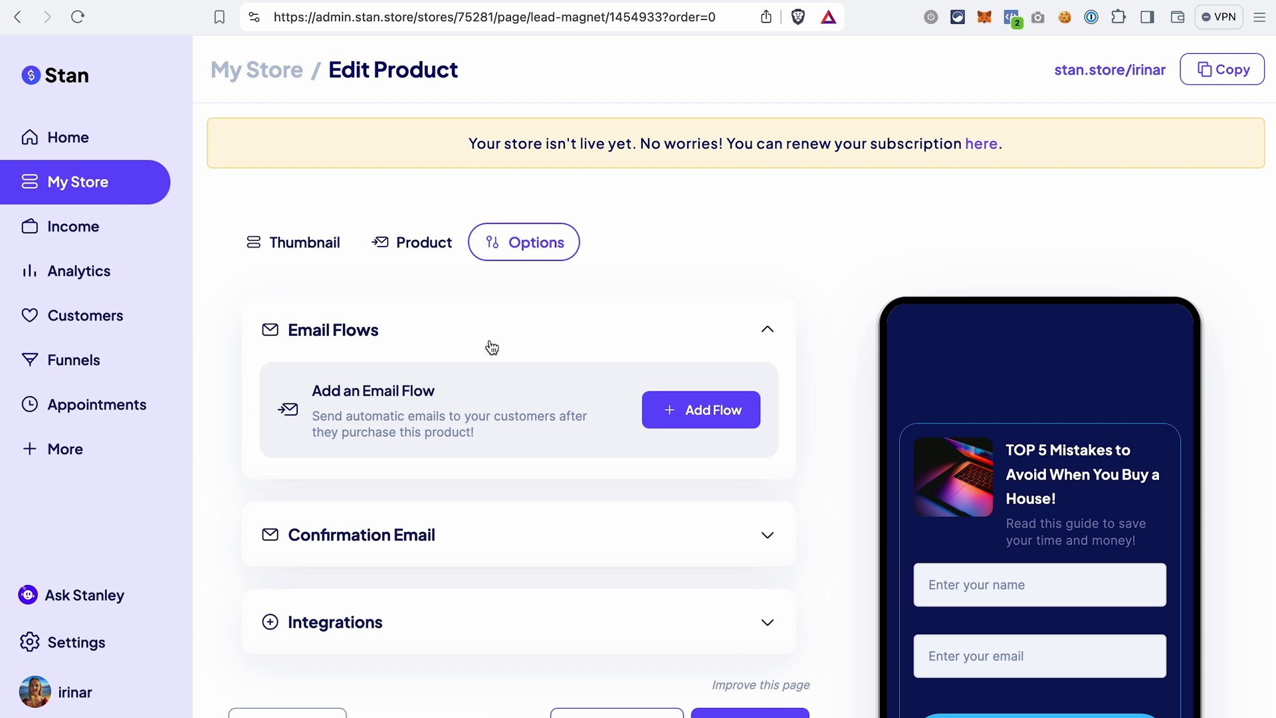